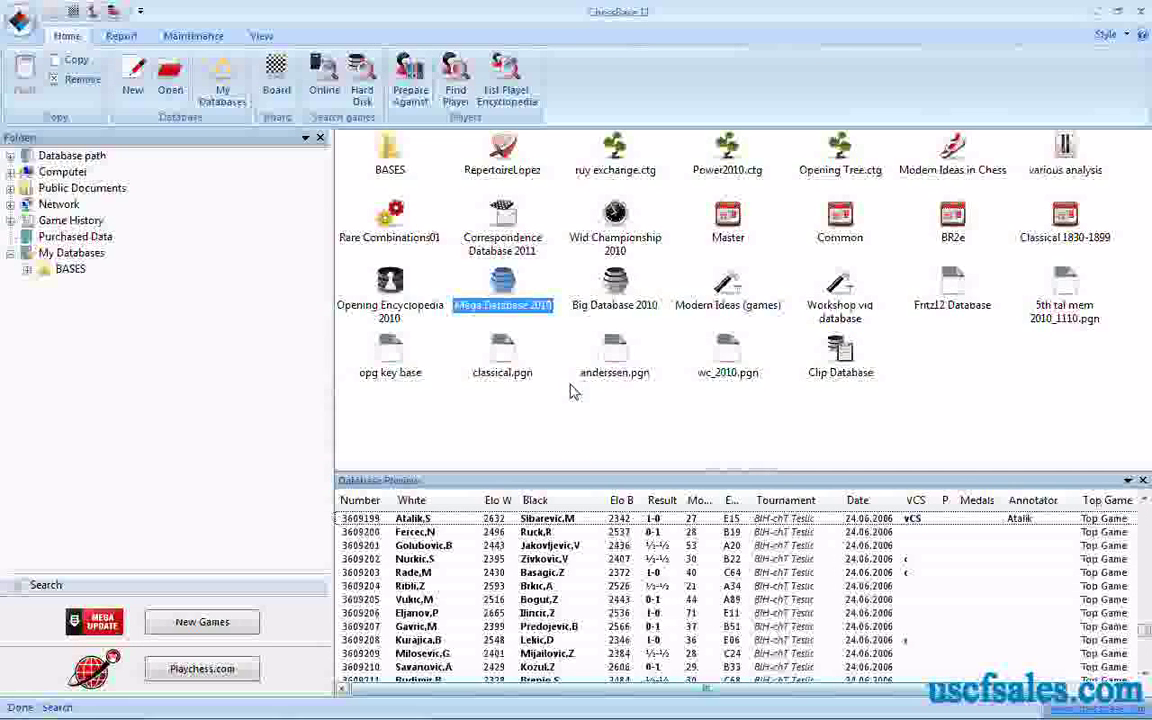
Review the game search options for Mega Database 2010 and close the dialog without running a search
right_click(504, 290)
click(532, 316)
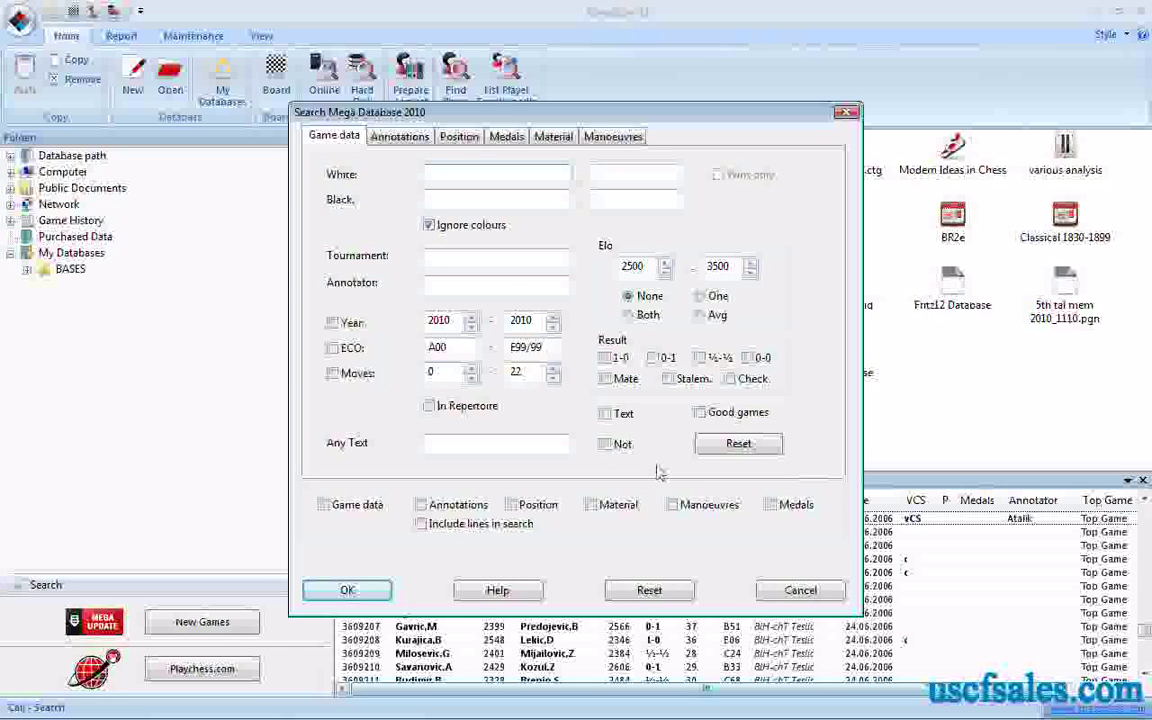
click(802, 591)
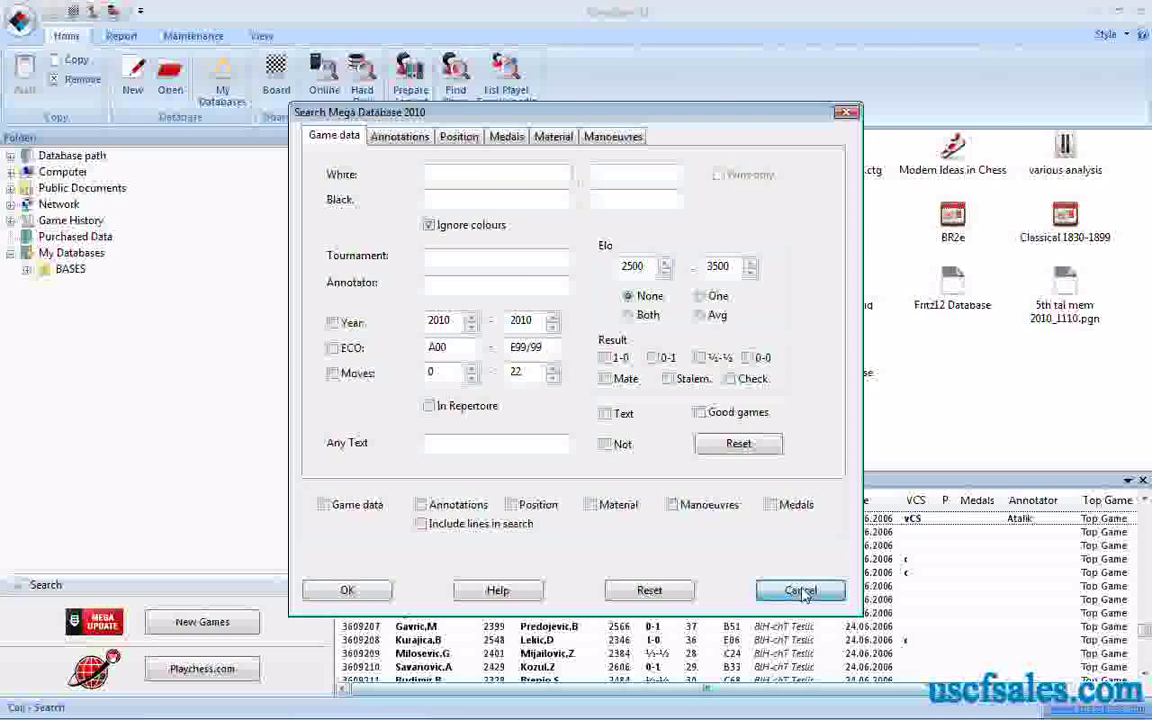
click(802, 591)
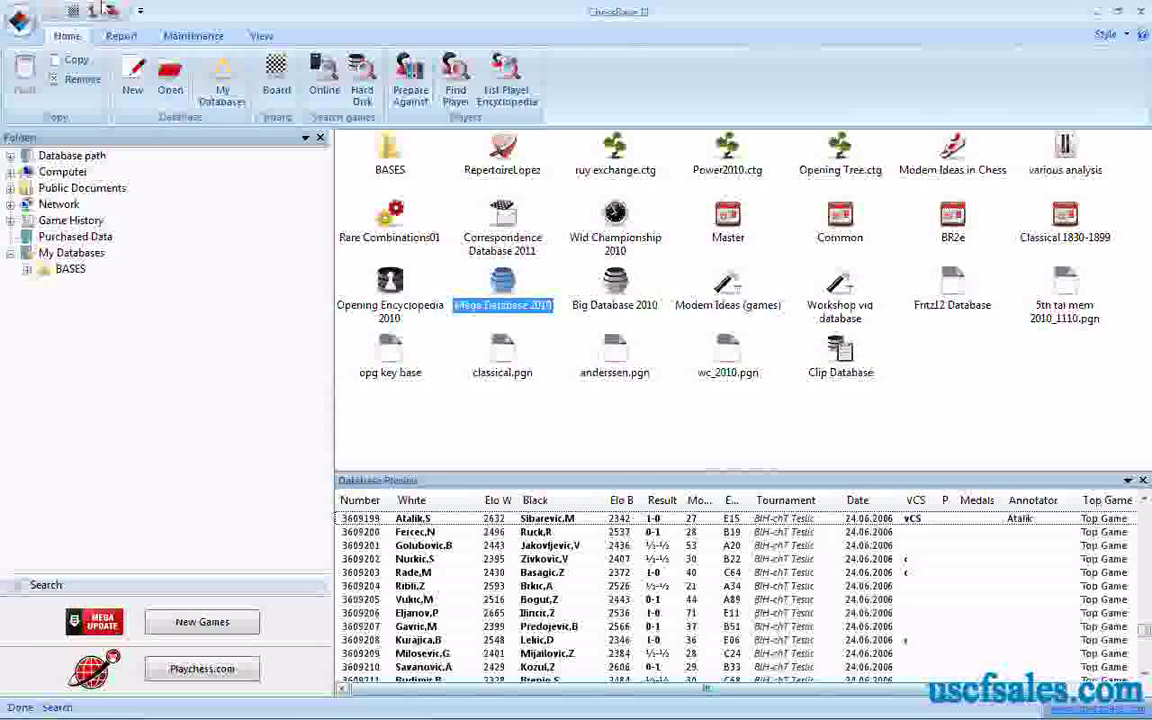
Play the moves 1.f4 e5 2.e4 on a new board
click(73, 12)
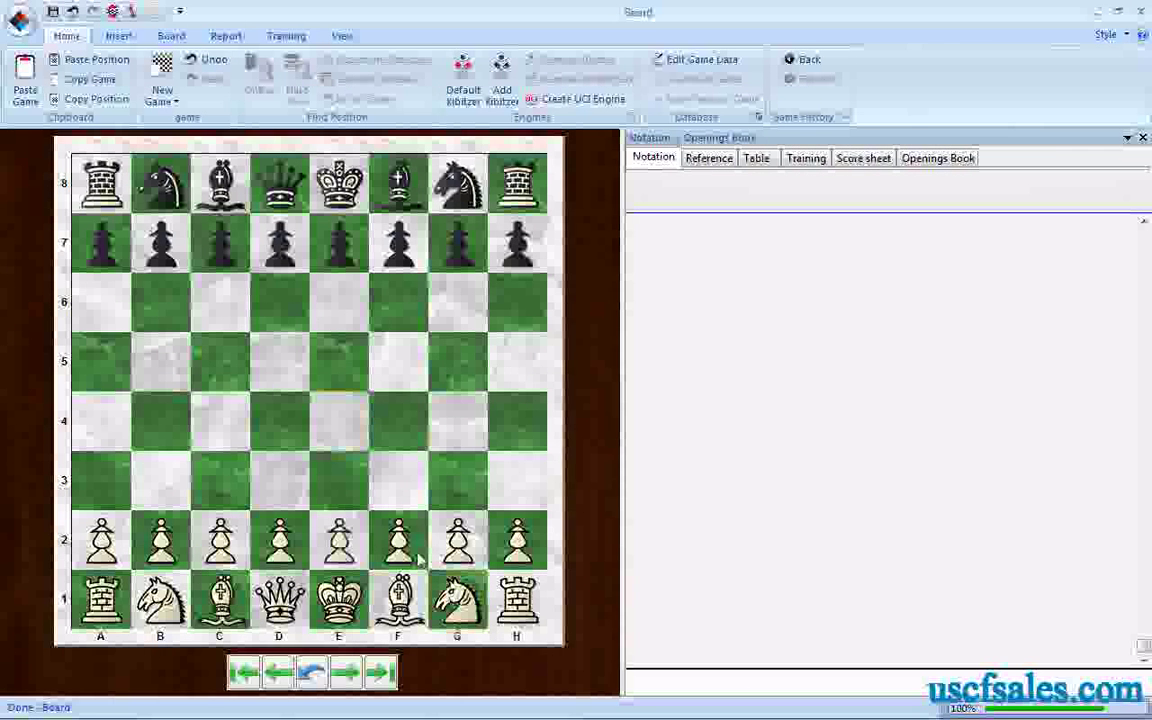
drag(399, 540, 399, 420)
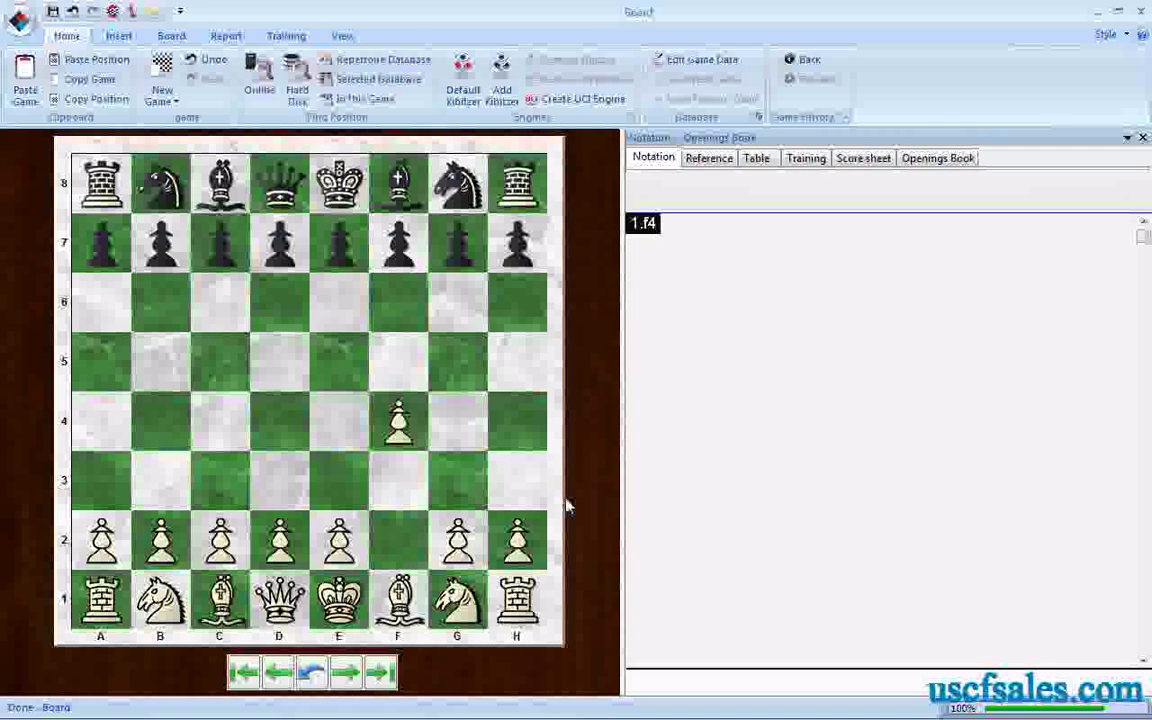
drag(340, 245, 340, 366)
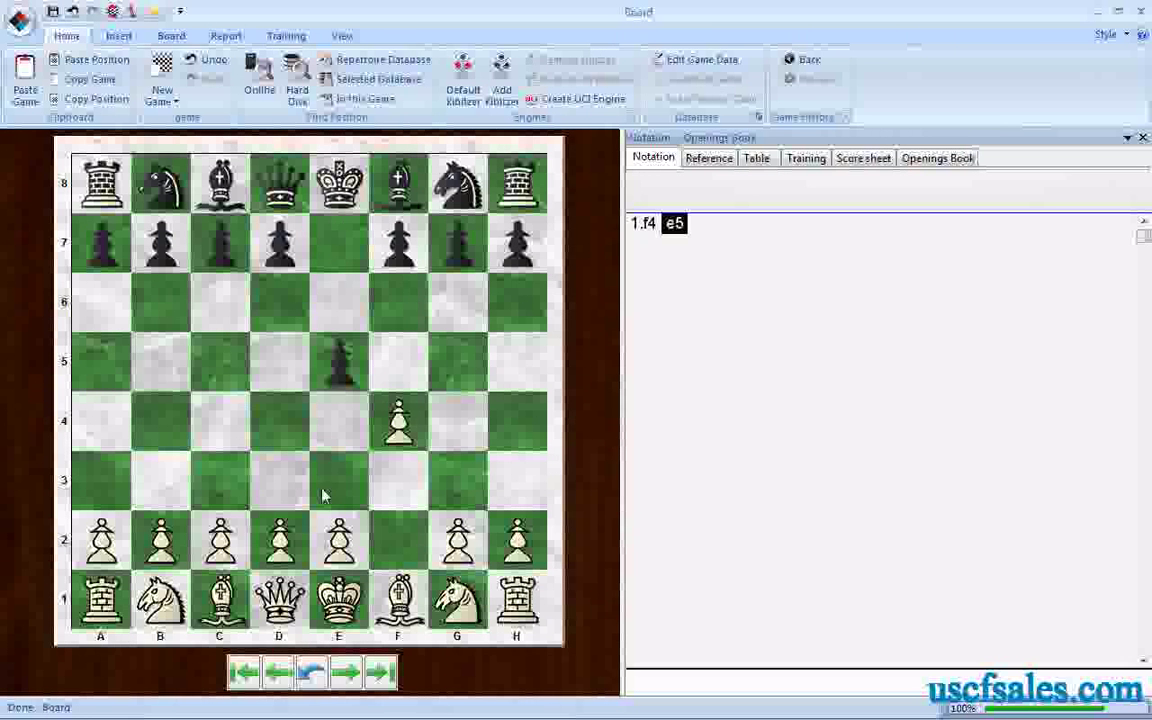
drag(338, 540, 340, 435)
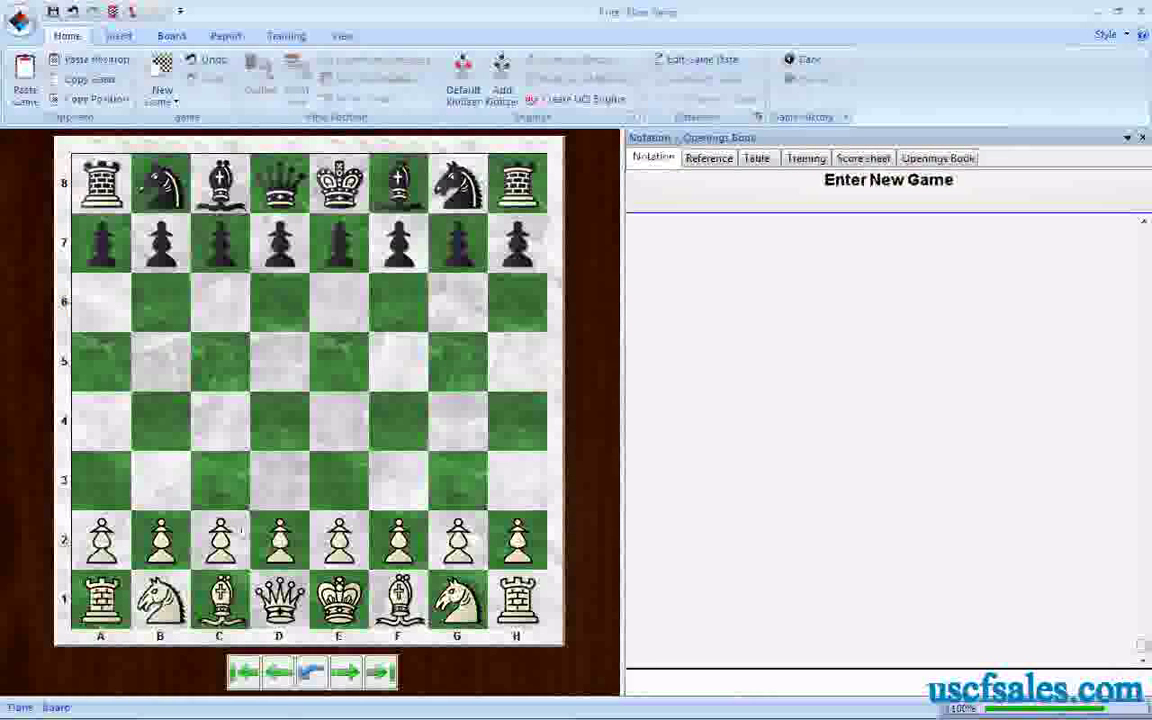
Play 1.c4 d5 2.d4 on a fresh board and close the board window
drag(222, 535, 220, 424)
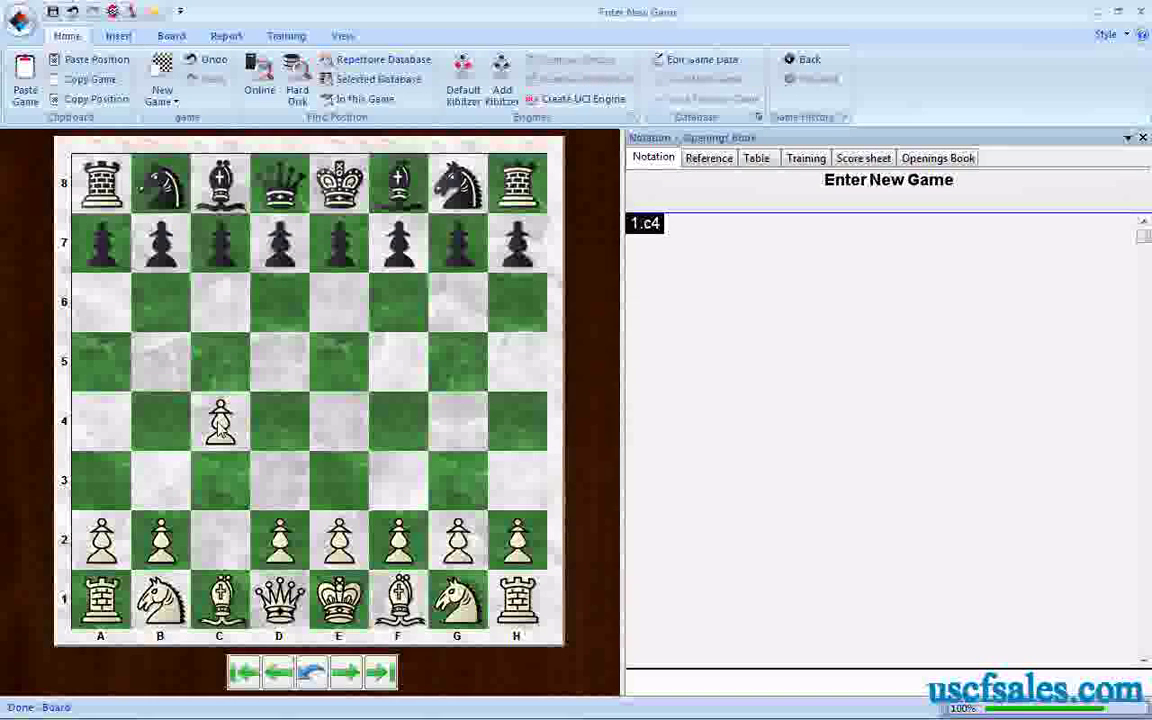
drag(282, 258, 262, 366)
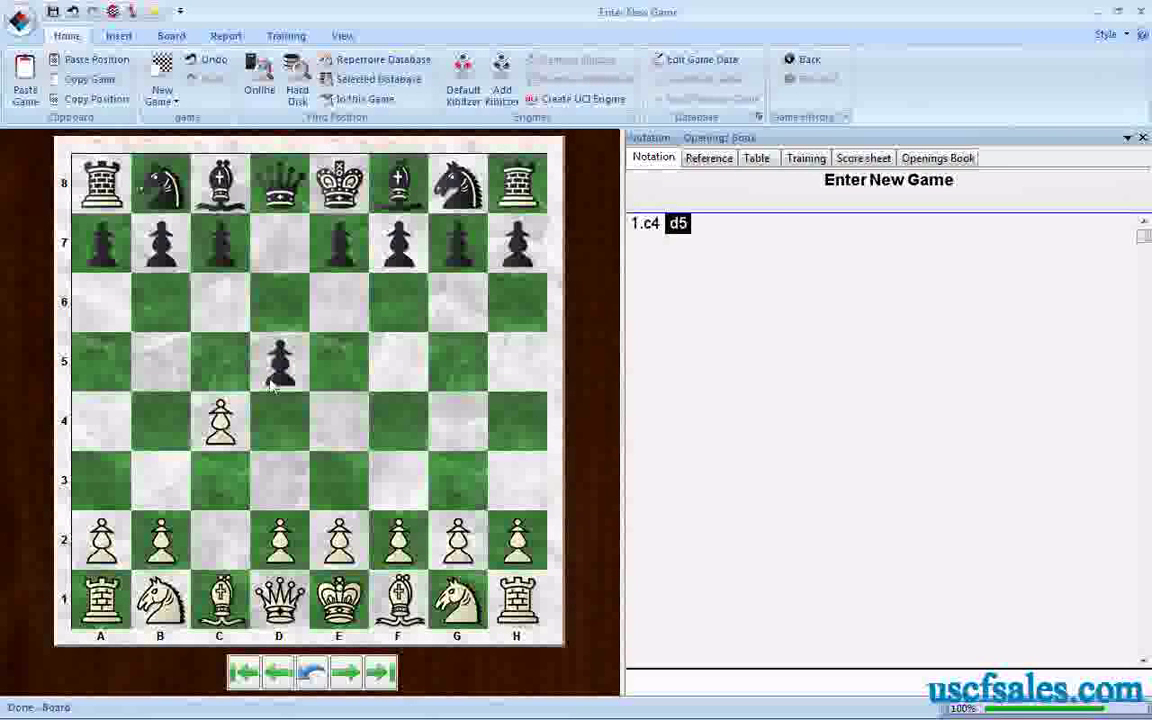
drag(280, 552, 279, 428)
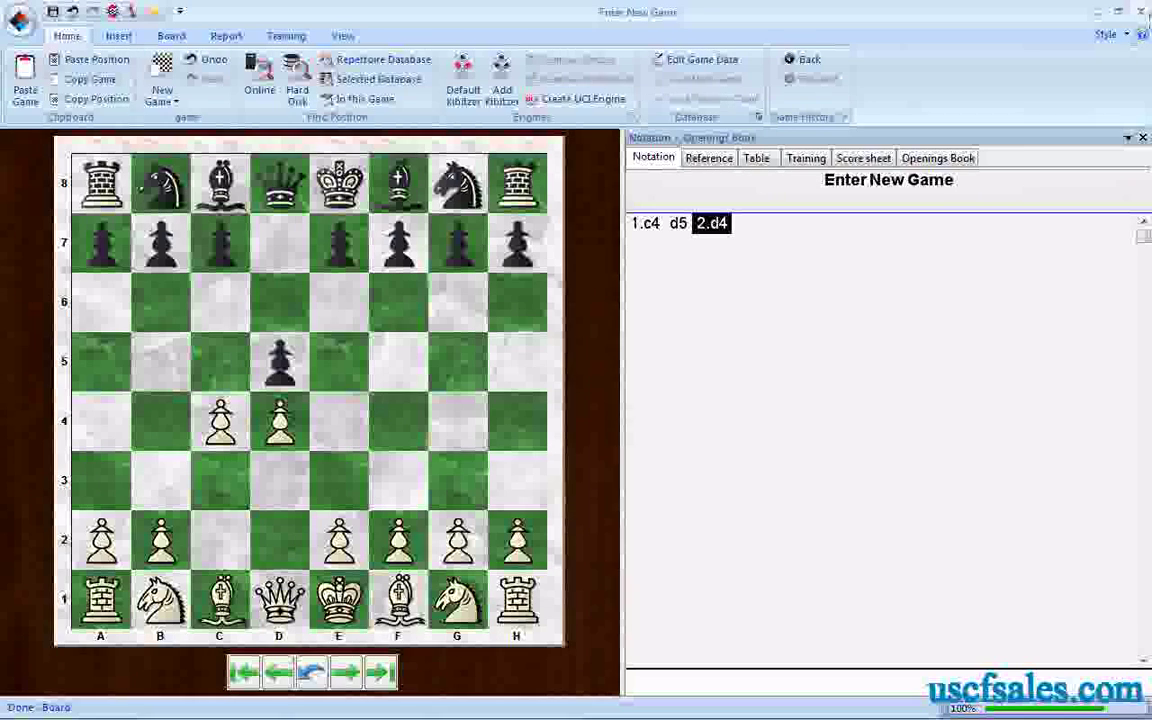
click(1143, 14)
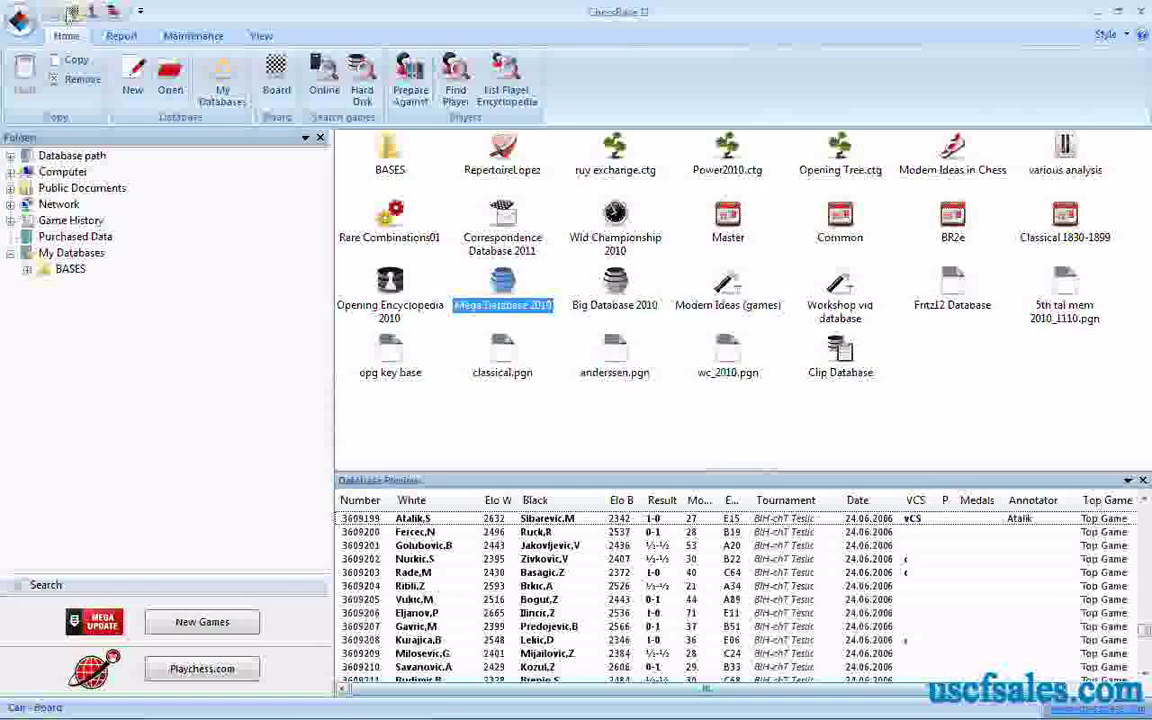
Play the Ruy Lopez Exchange moves 1.e4 e5 2.Nf3 Nc6 3.Bb5 a6 4.Bxc6 on a new board, then close it
click(73, 13)
drag(338, 540, 338, 420)
drag(338, 242, 338, 368)
drag(450, 572, 398, 478)
drag(160, 183, 220, 295)
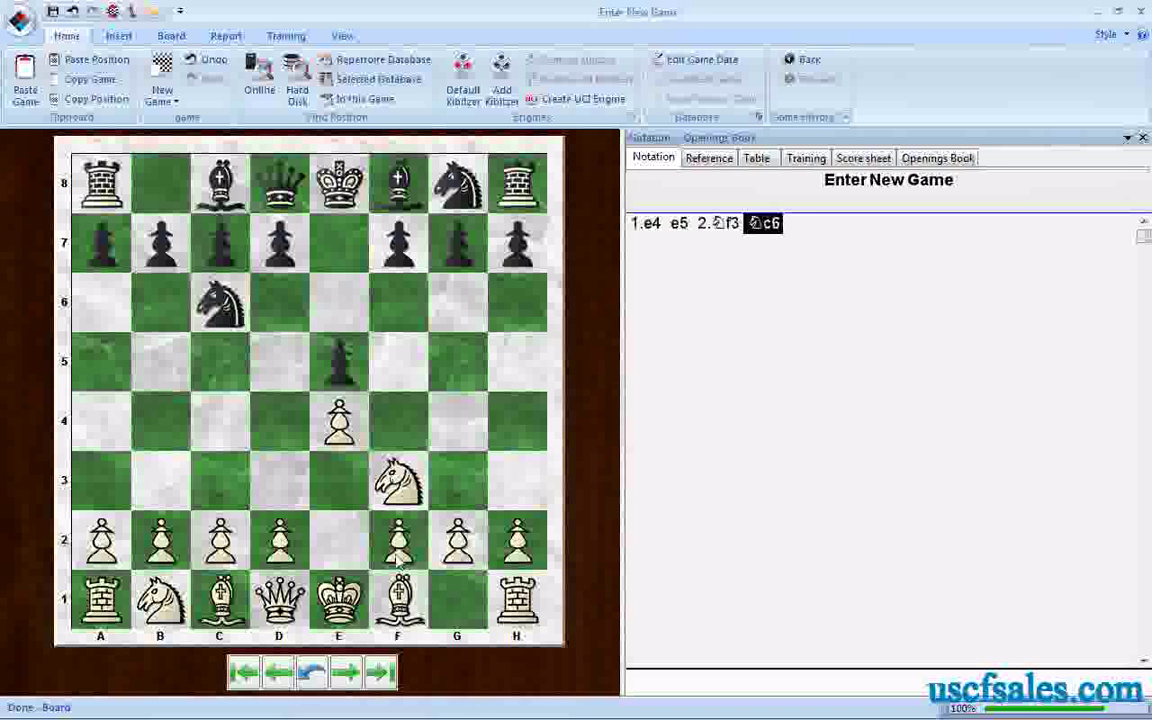
drag(397, 595, 163, 355)
drag(100, 242, 101, 302)
drag(160, 352, 198, 311)
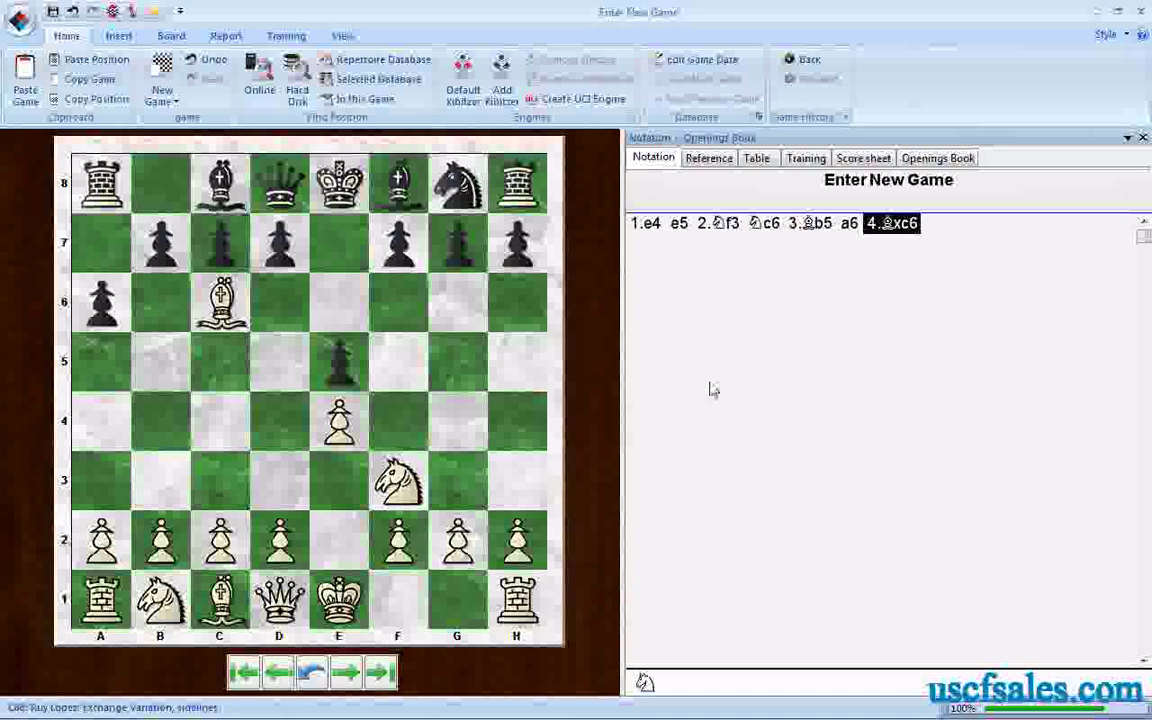
click(1141, 14)
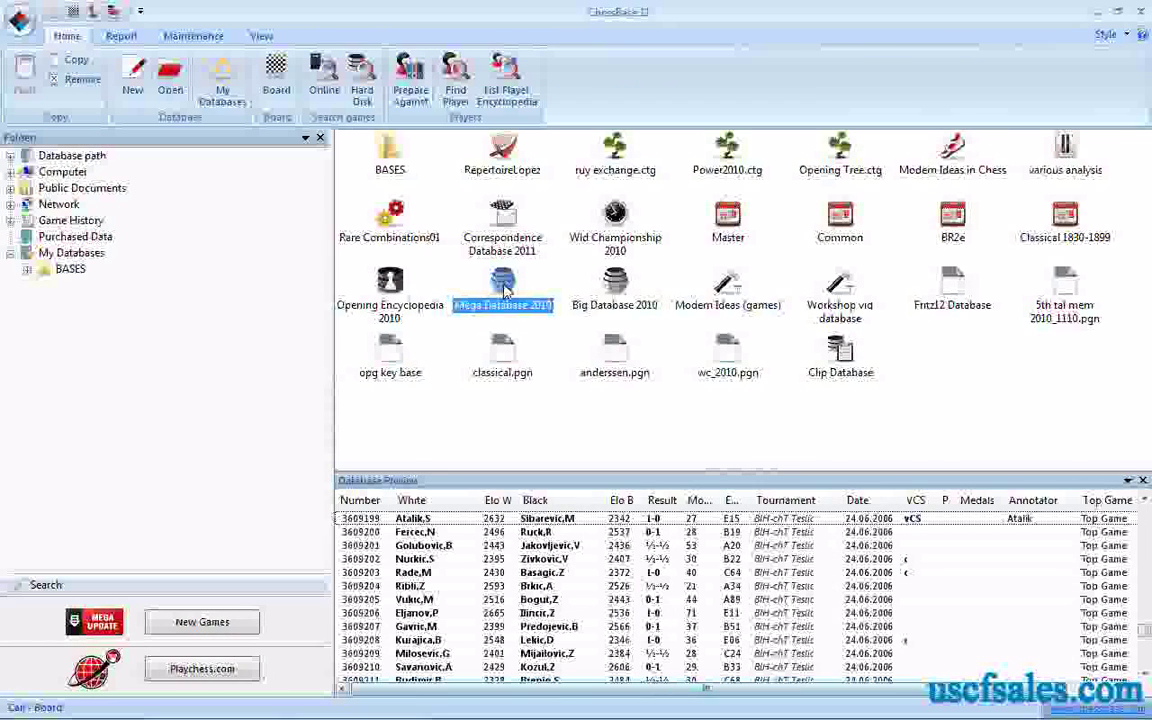
Open the openings classification of Mega Database 2010 and expand the 1.e4 e5 Open Games group (C20 - C99)
double_click(505, 289)
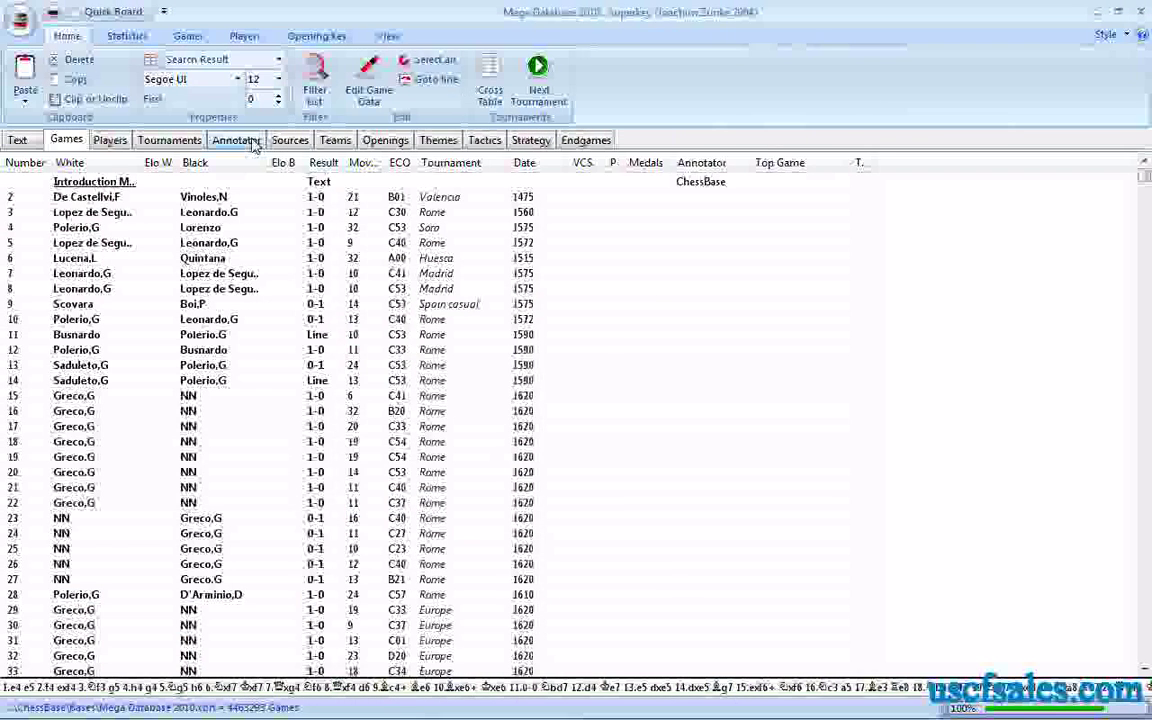
click(383, 145)
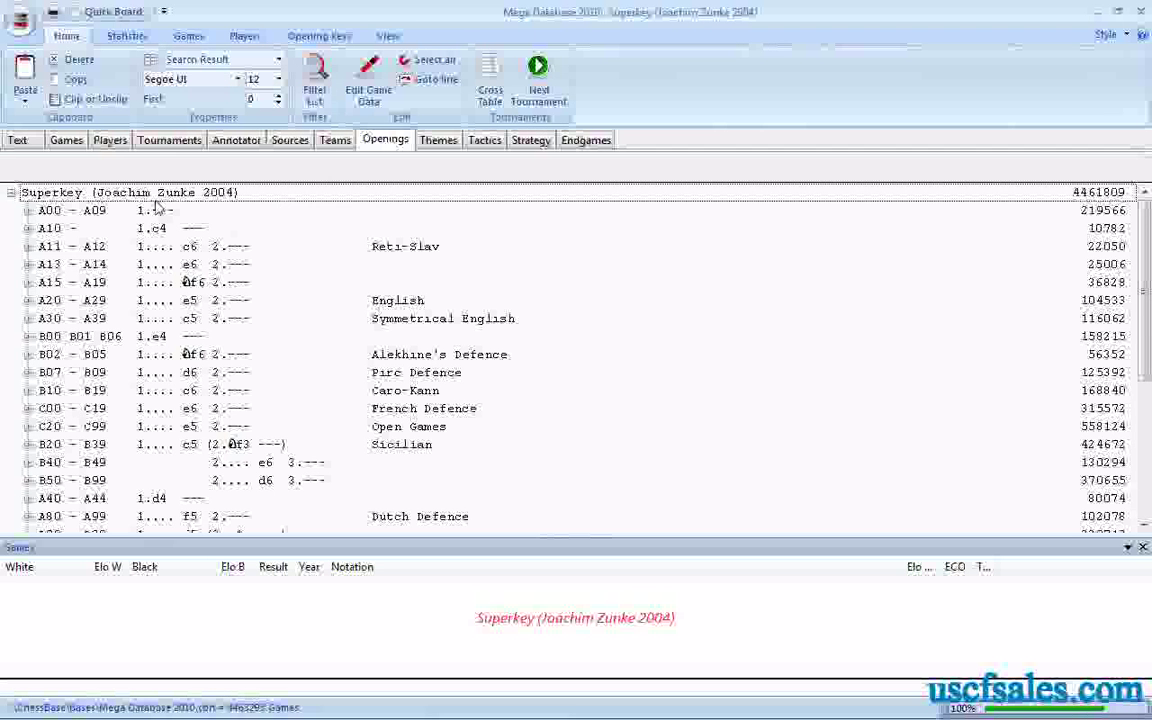
click(155, 340)
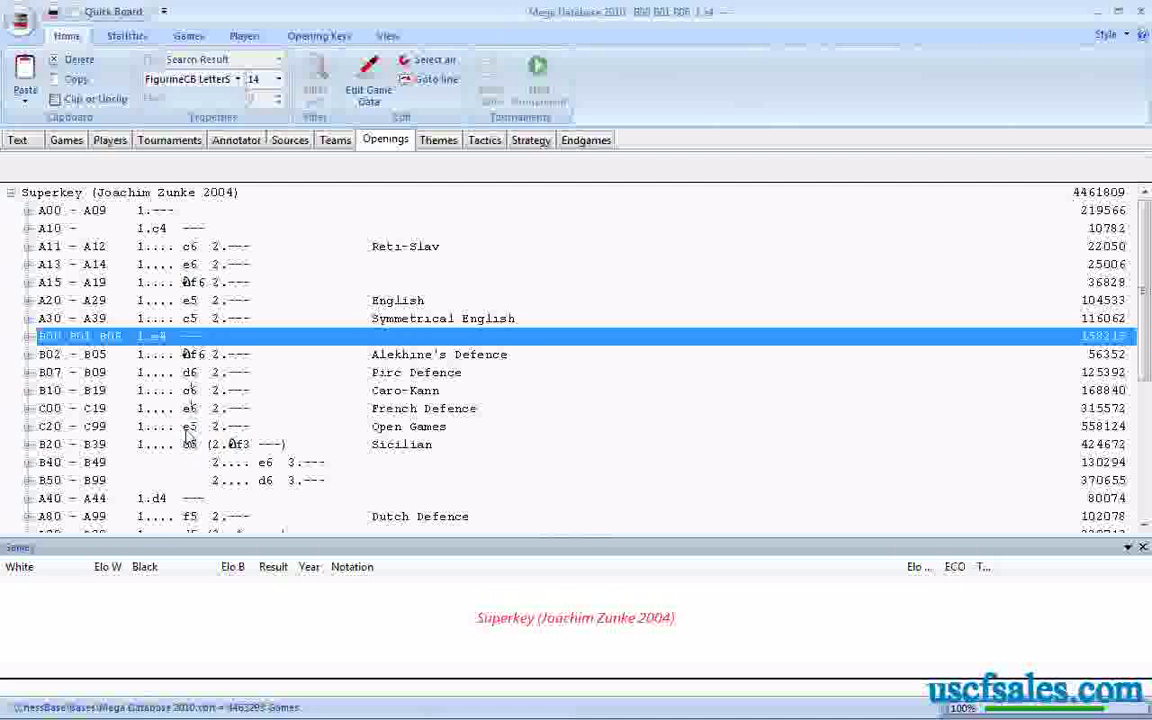
click(188, 428)
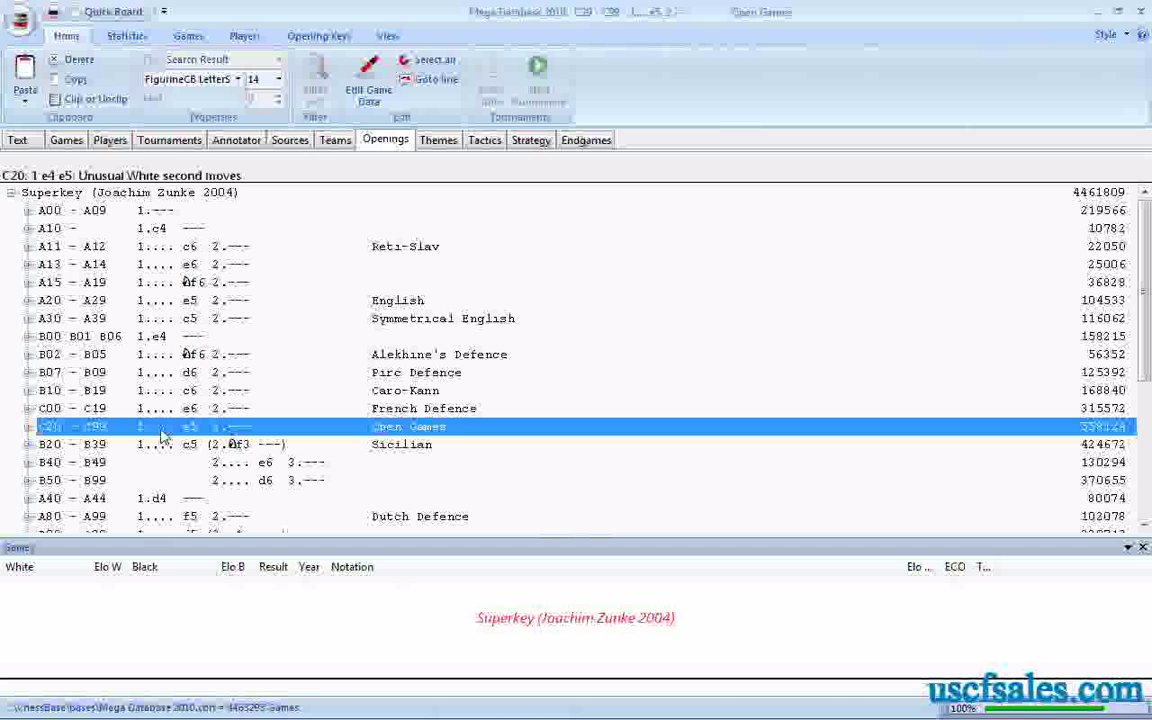
click(1146, 526)
click(1146, 526)
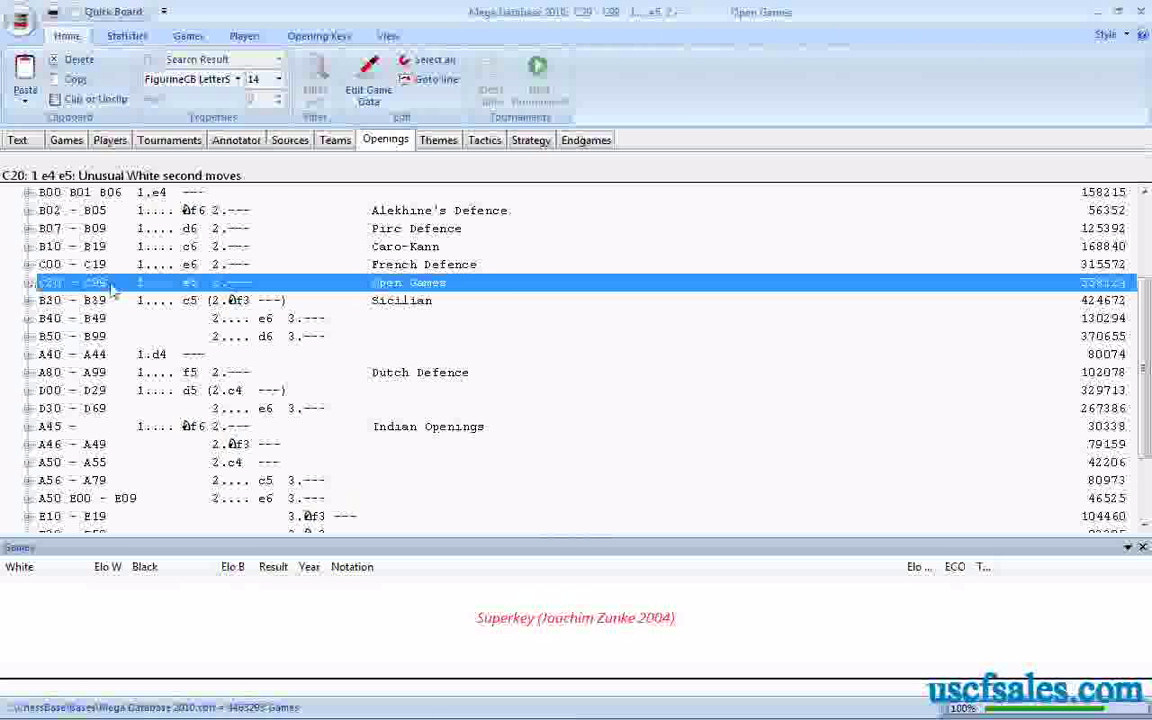
click(29, 283)
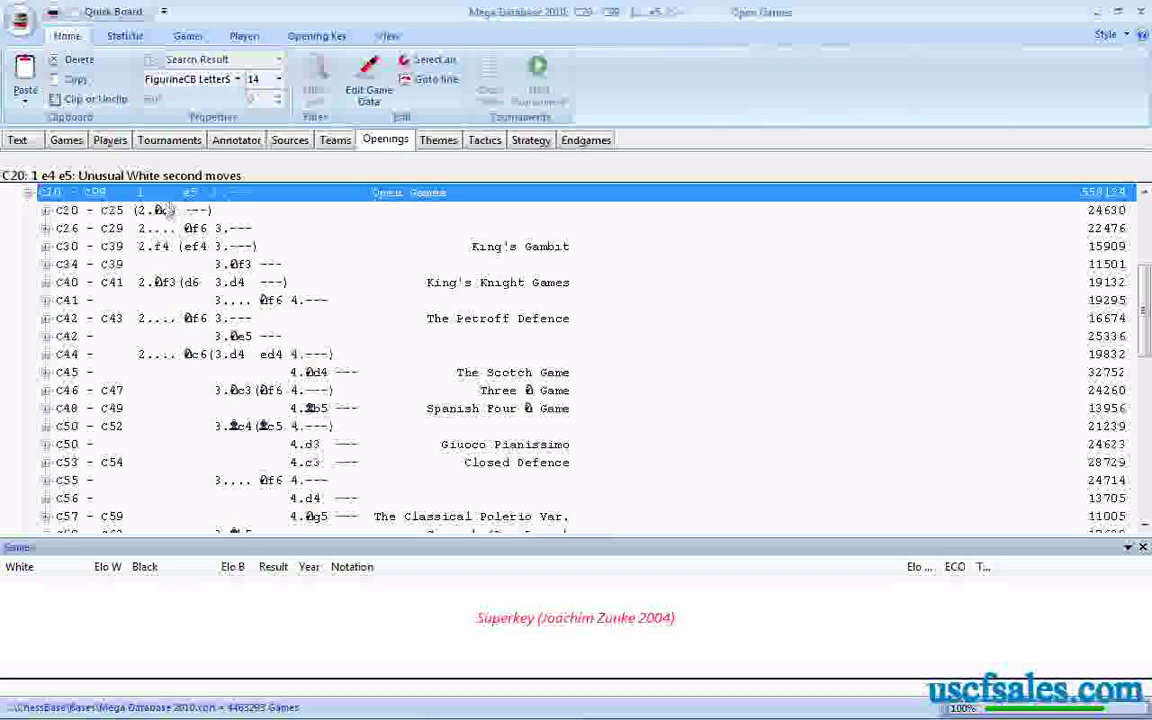
Follow 2.Nf3 Nc6 3.Bb5 a6 through the Open Games entries and expand the Exchange Variation group (C68 - C69)
click(164, 284)
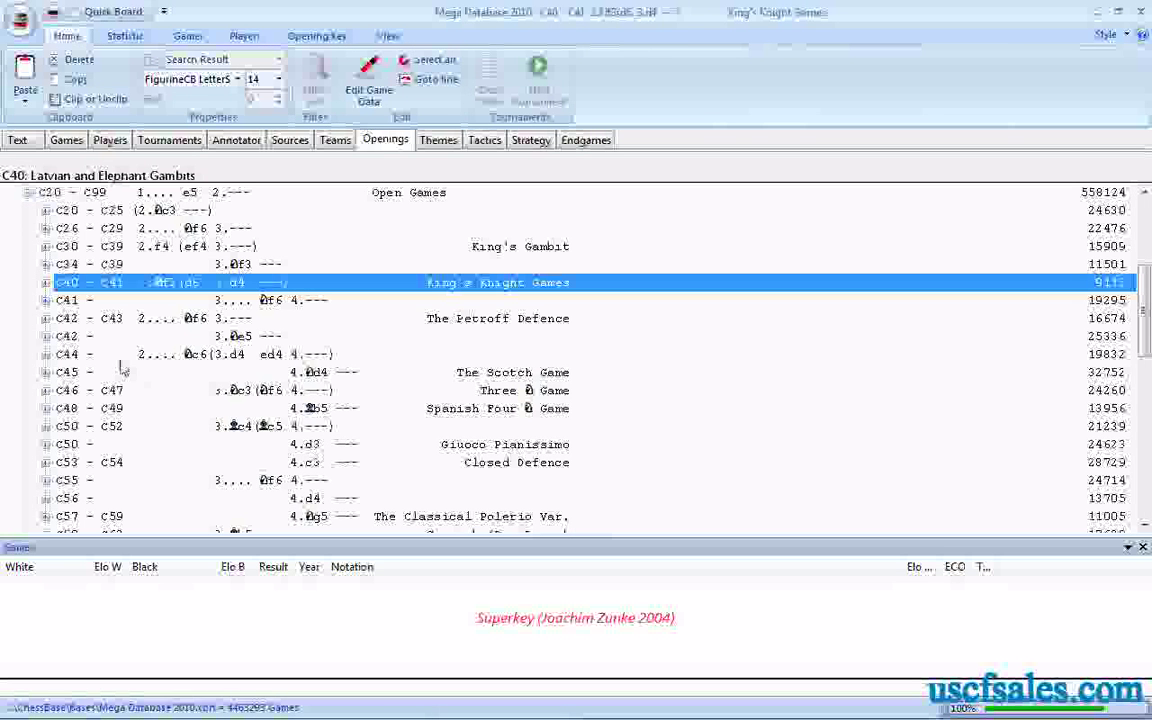
click(190, 356)
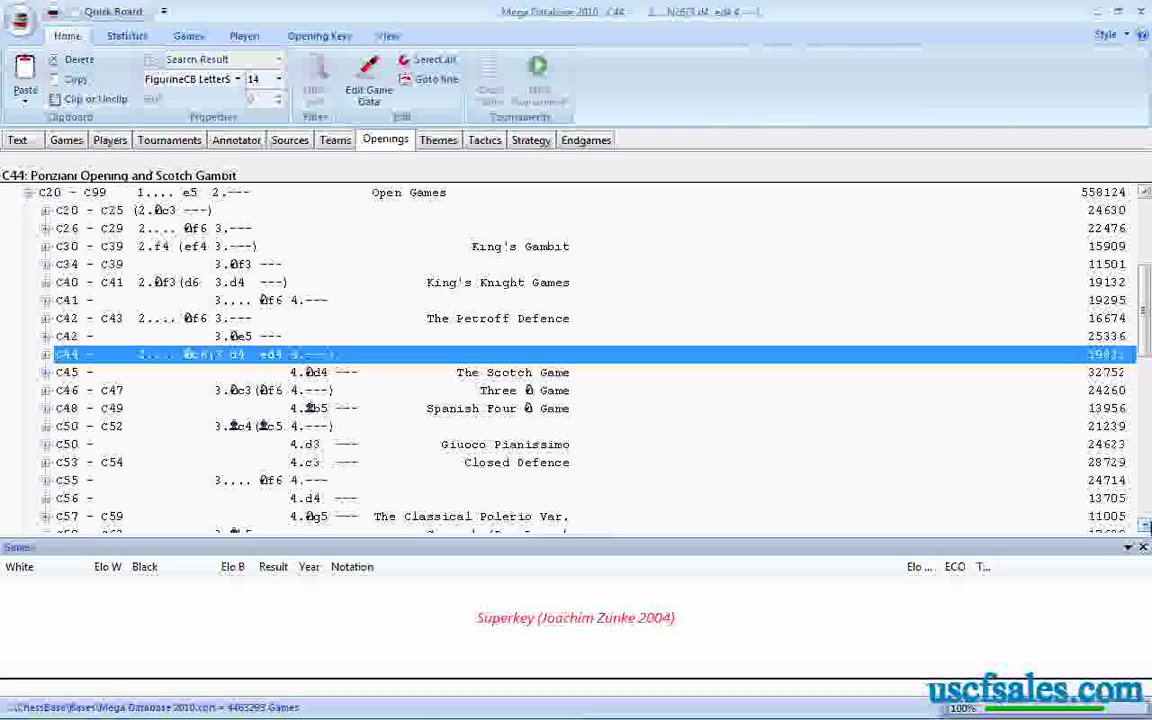
click(1145, 525)
click(1145, 525)
click(1145, 525)
click(1145, 525)
click(1145, 525)
click(1145, 525)
click(256, 428)
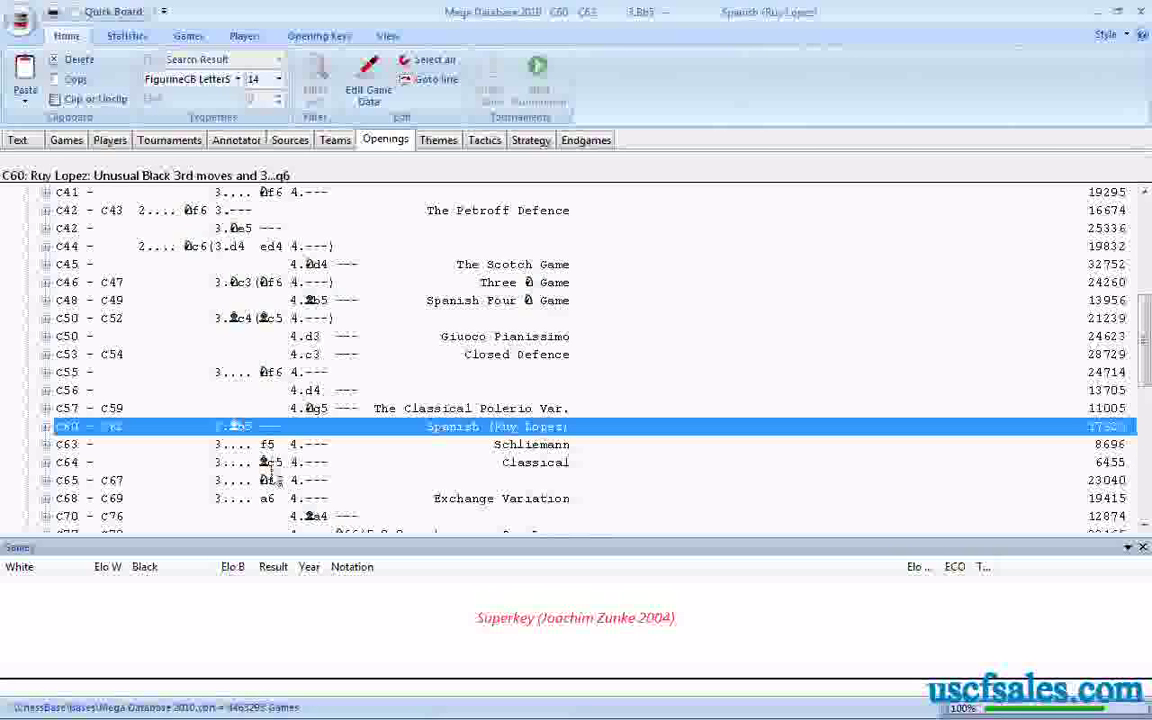
click(271, 502)
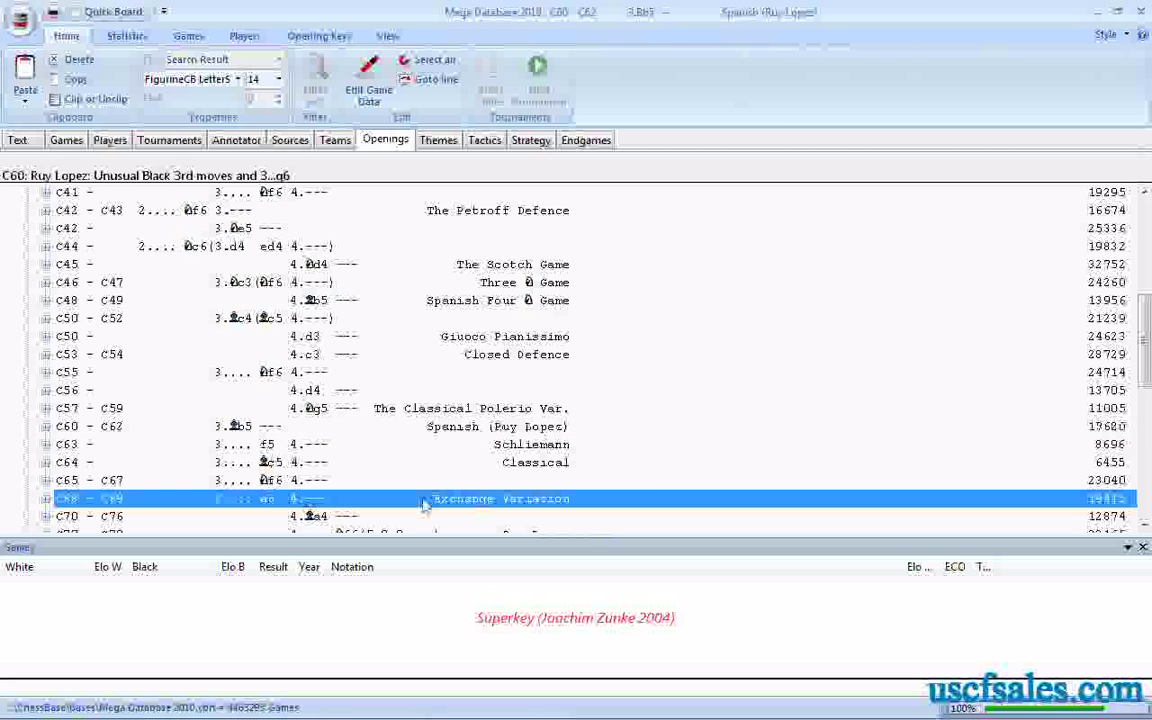
scroll(1070, 514, down, 5)
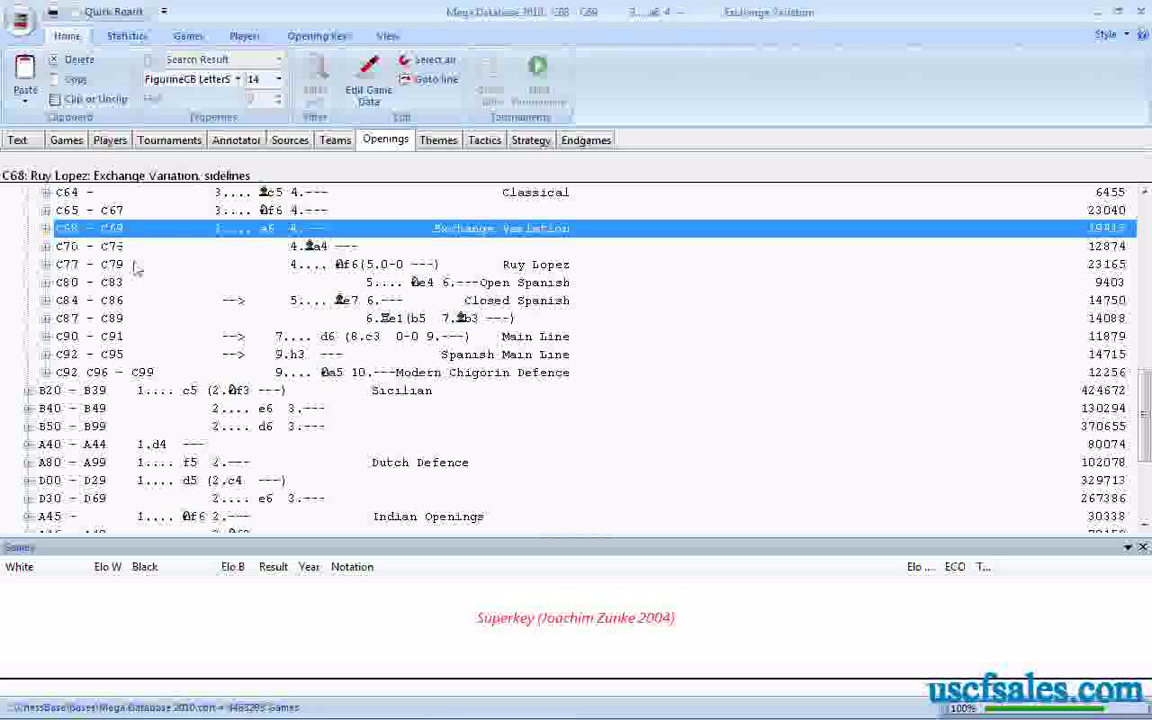
click(48, 236)
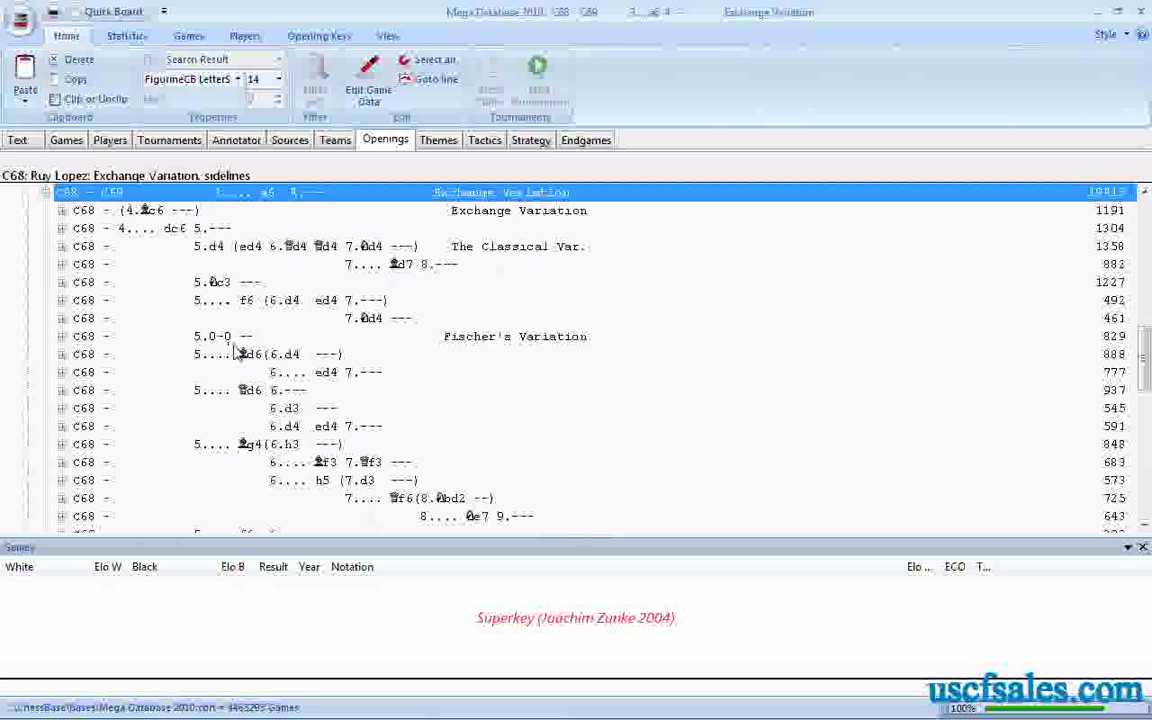
Examine the C68 entries for 4.Bxc6, 4...dxc6, the Classical Variation with 5.d4 and Fischer's Variation with 5.0-0
click(155, 212)
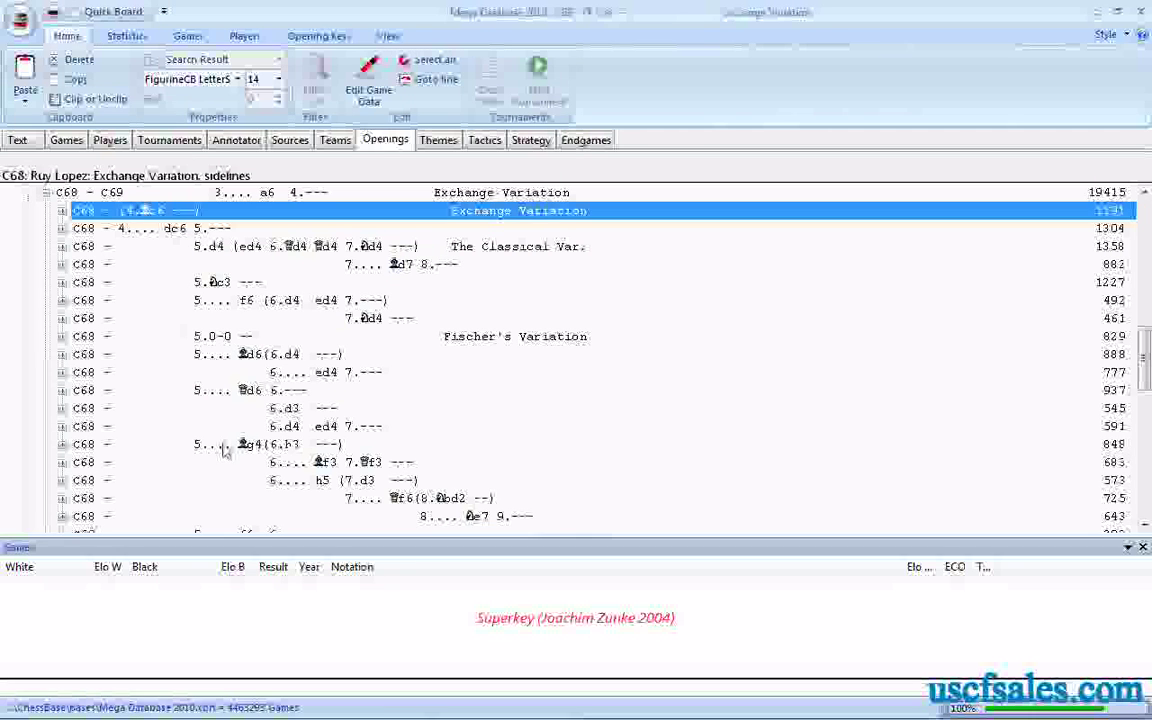
click(168, 230)
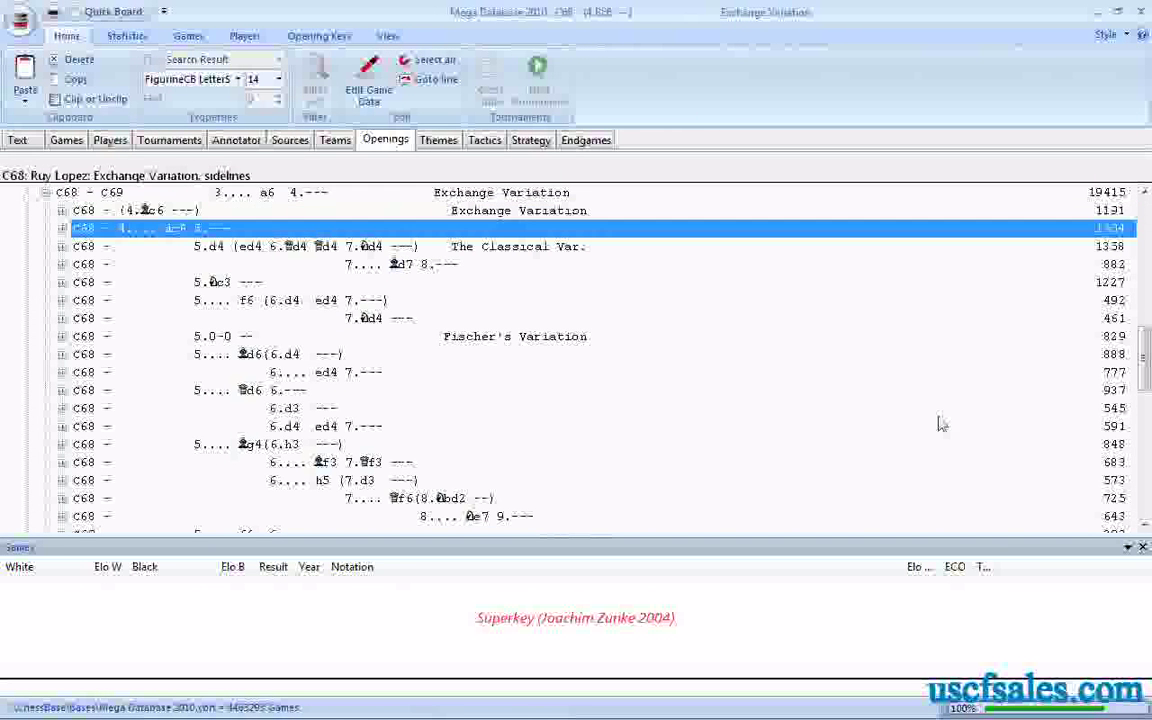
click(1144, 523)
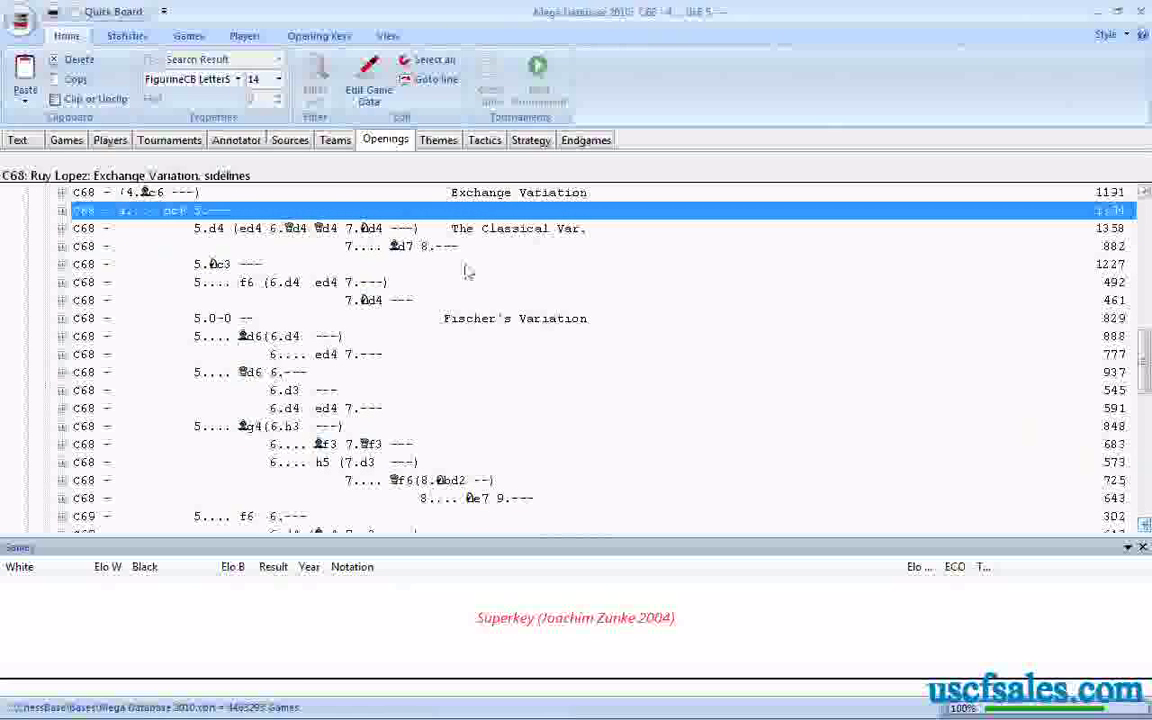
click(207, 229)
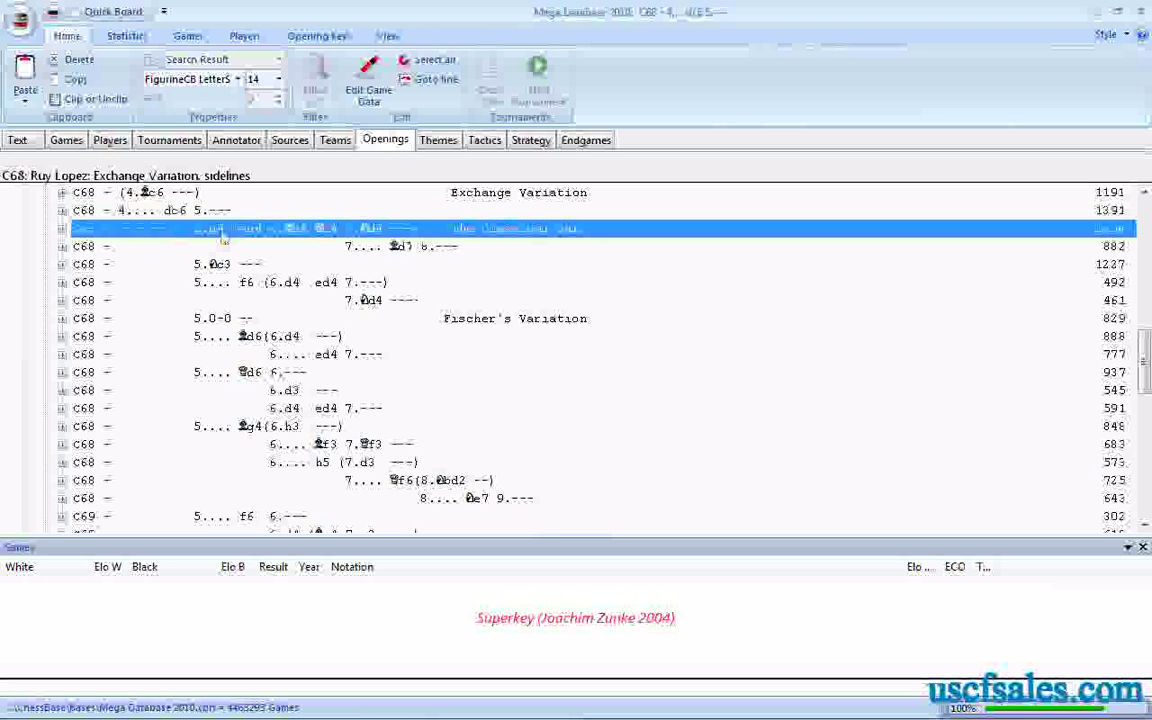
click(196, 318)
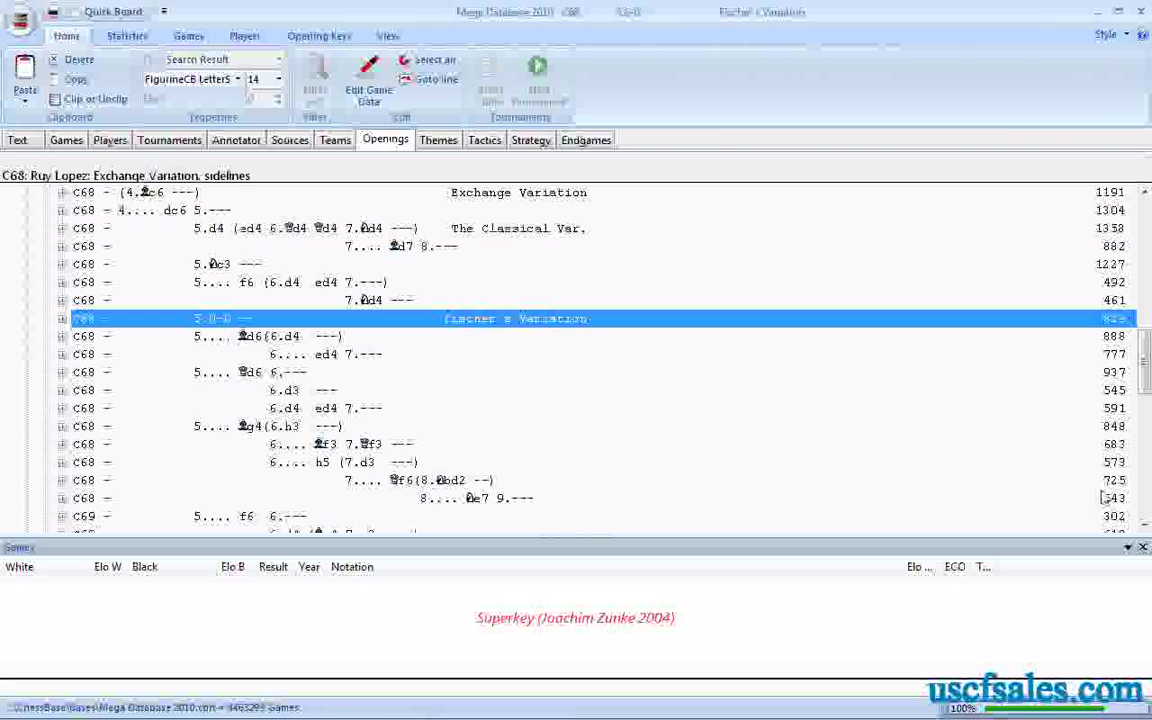
Find and select the first C69 entry, the 5...f6 reply within the Exchange Variation
click(1146, 526)
click(1146, 526)
click(1146, 526)
click(1146, 526)
click(1146, 526)
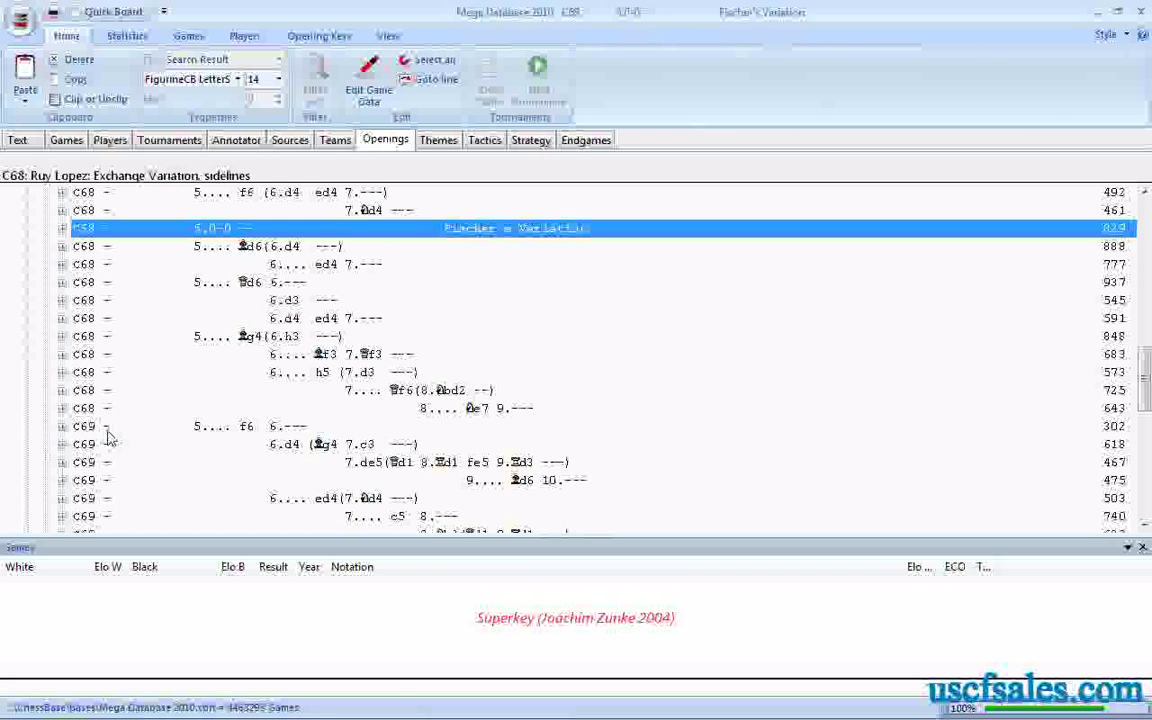
click(254, 430)
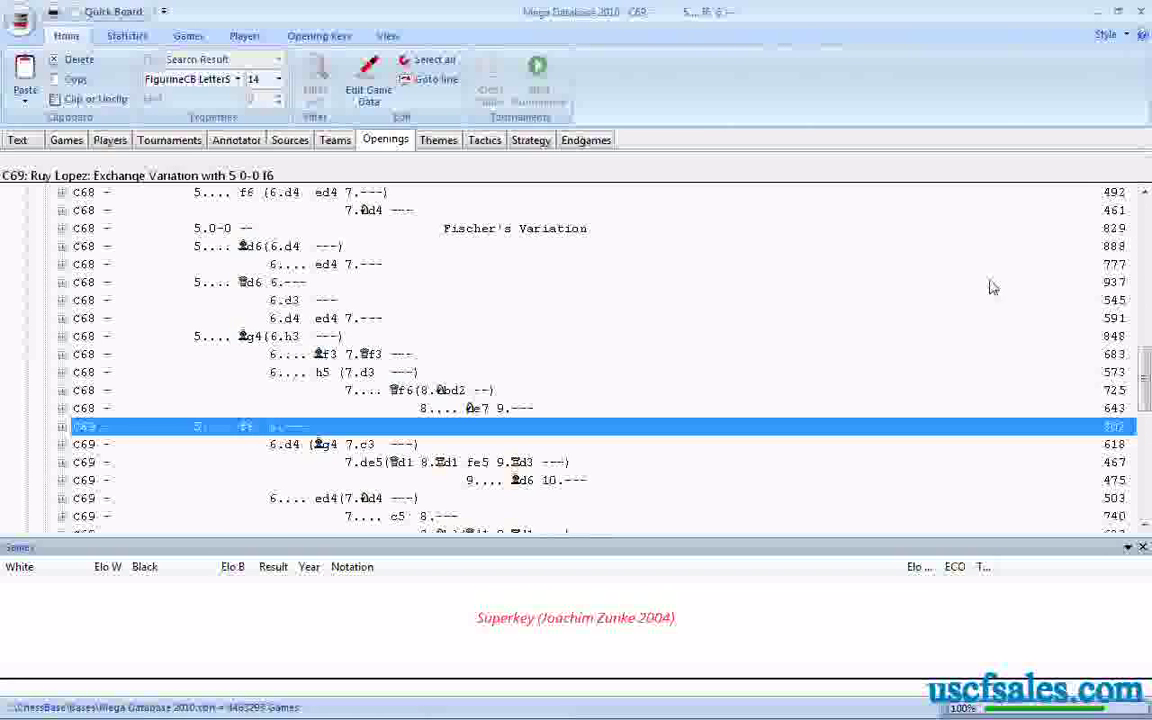
Close the database's openings window and select Mega Database 2010 among the databases
drag(1146, 368, 1146, 192)
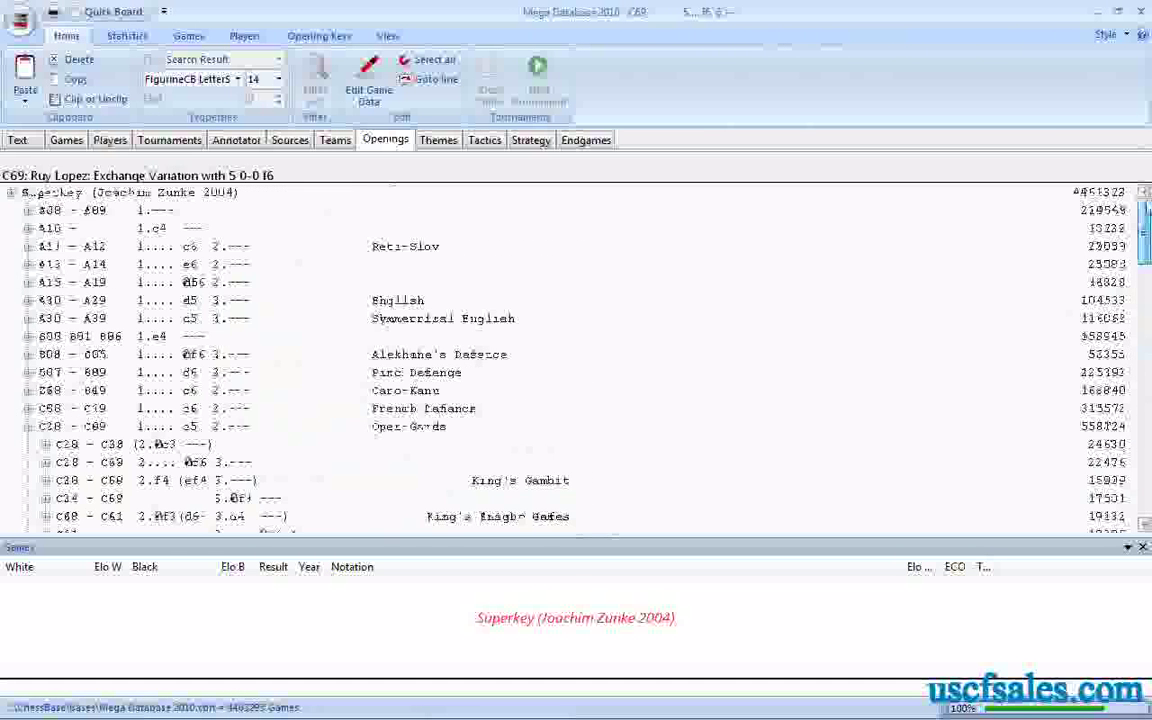
click(1143, 12)
click(503, 288)
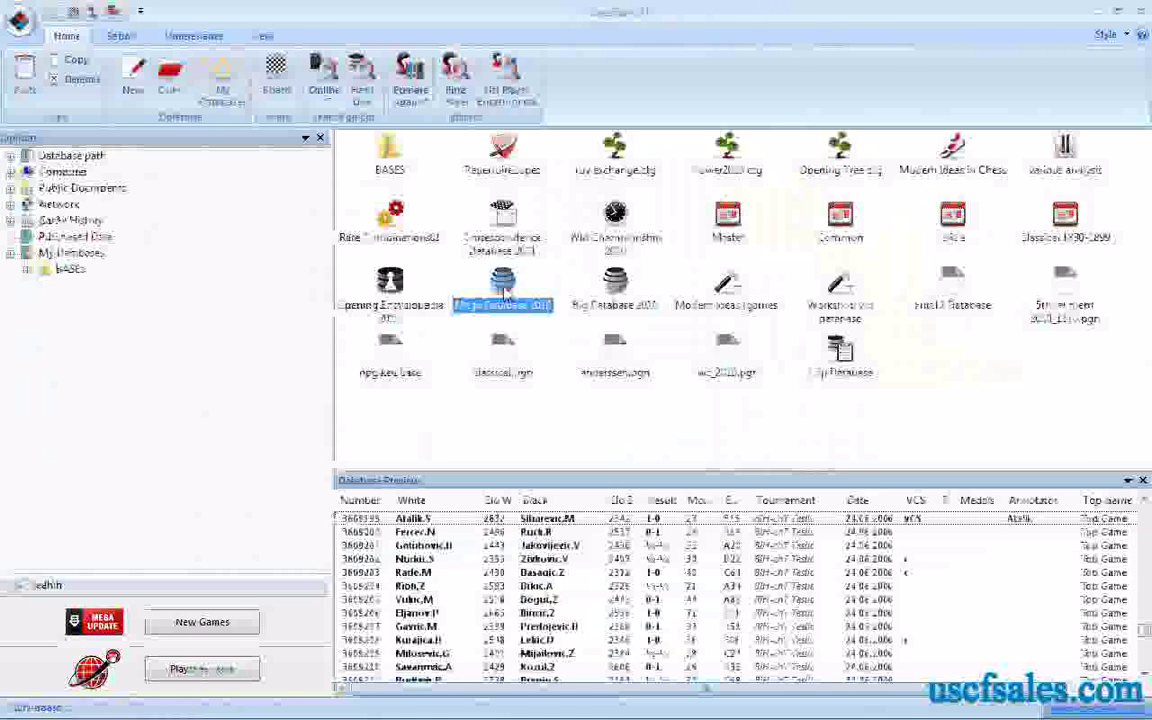
Search Mega Database 2010 for games with ECO codes from C68 to C69
right_click(506, 288)
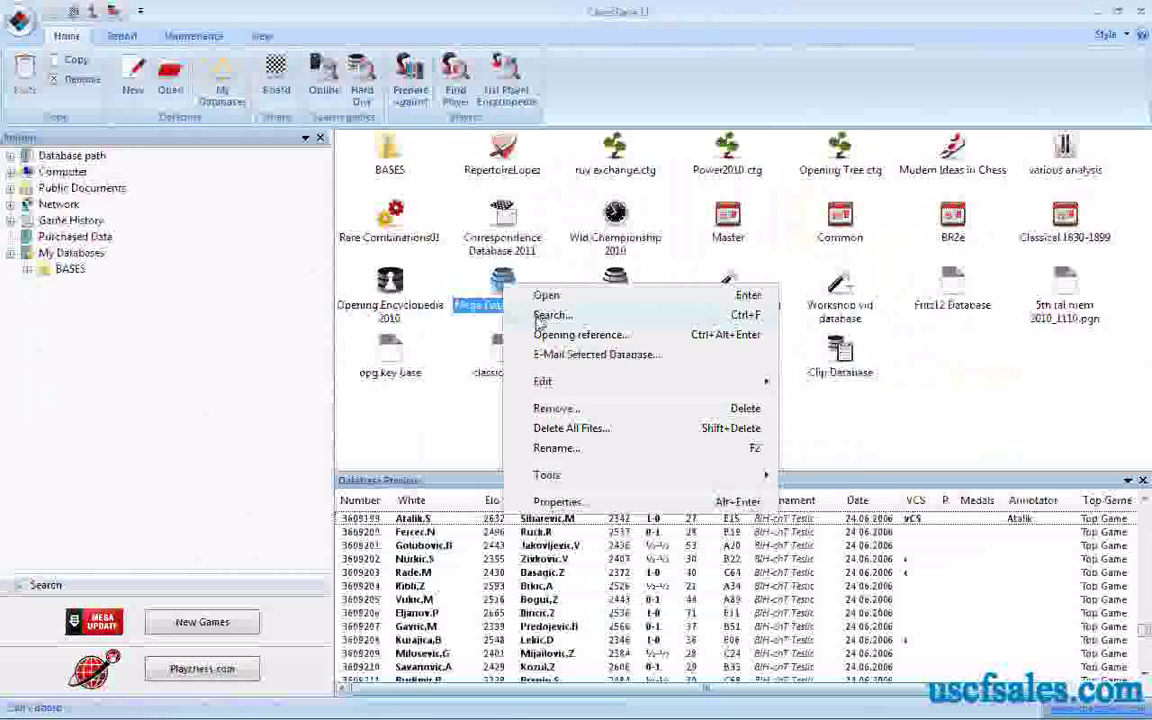
click(552, 315)
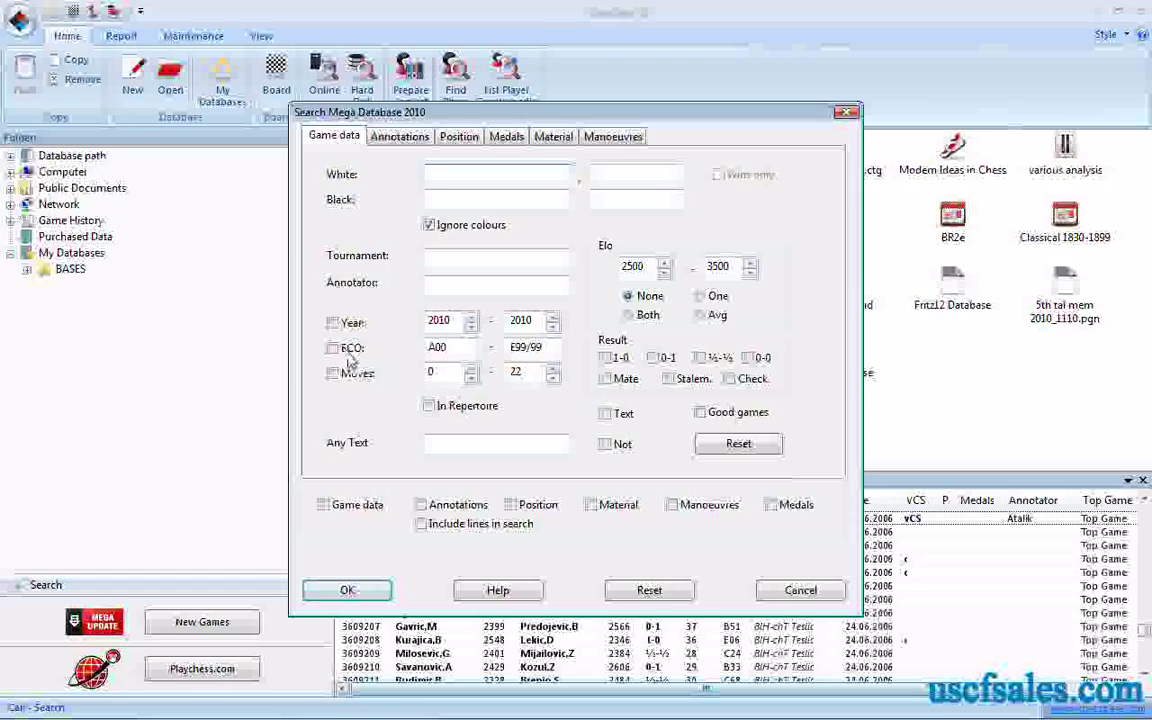
double_click(433, 350)
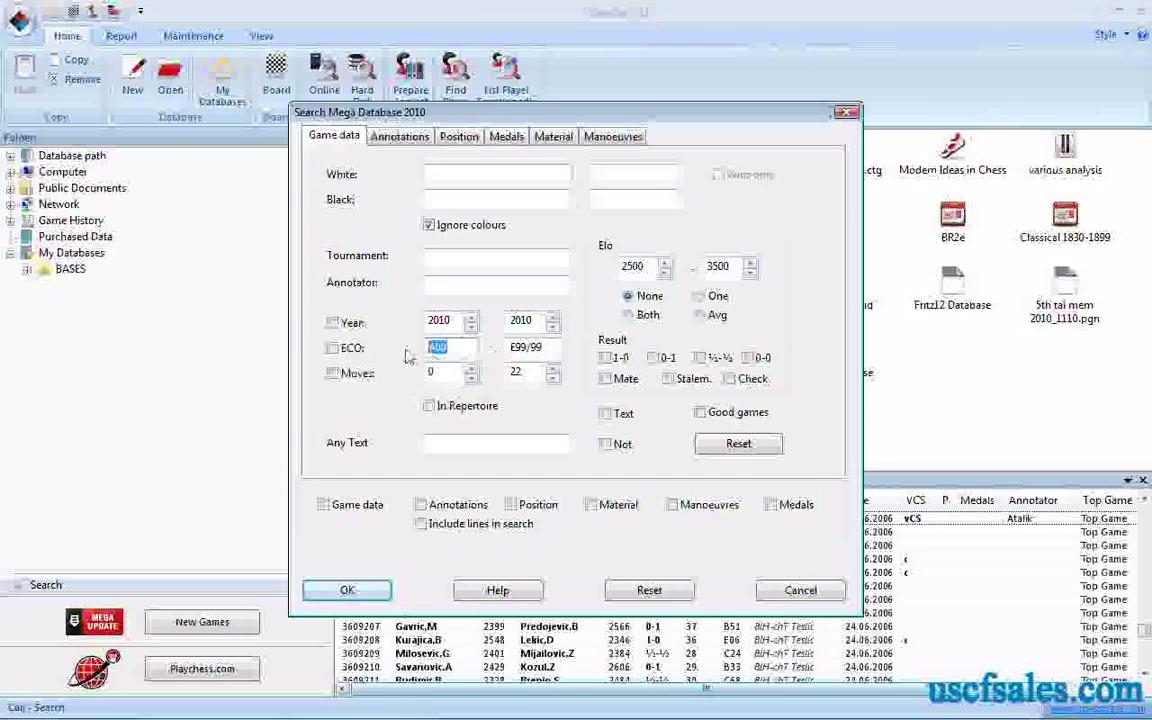
text(C6)
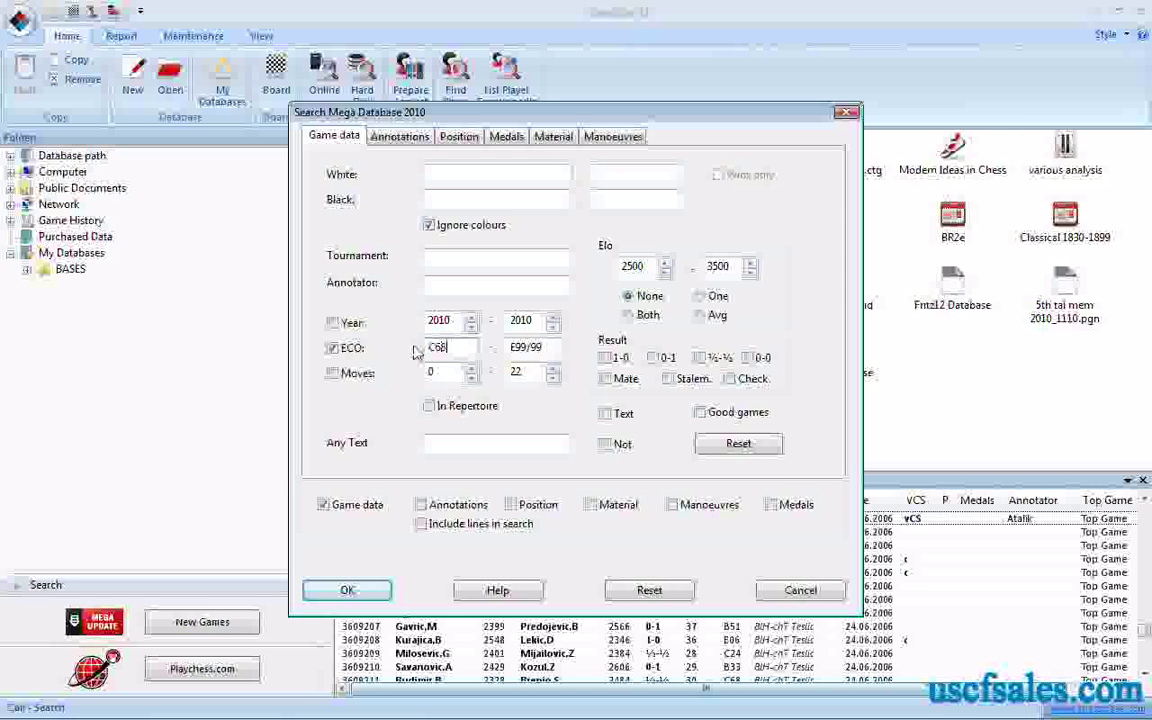
text(8)
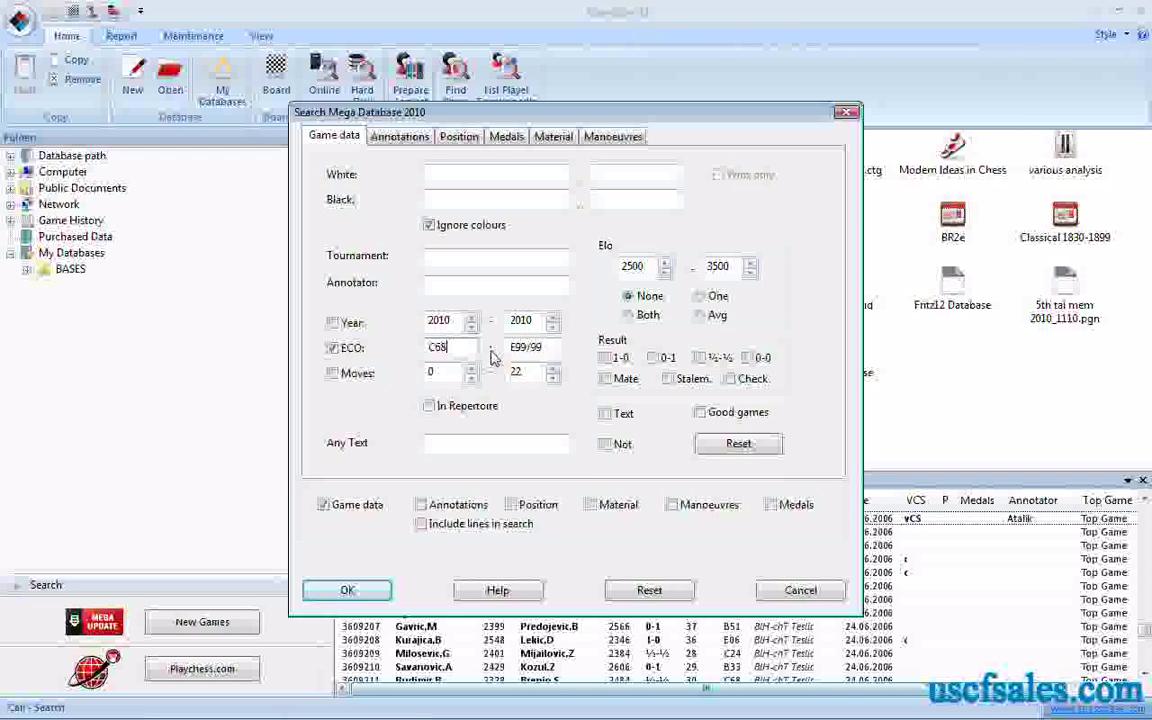
key(Tab)
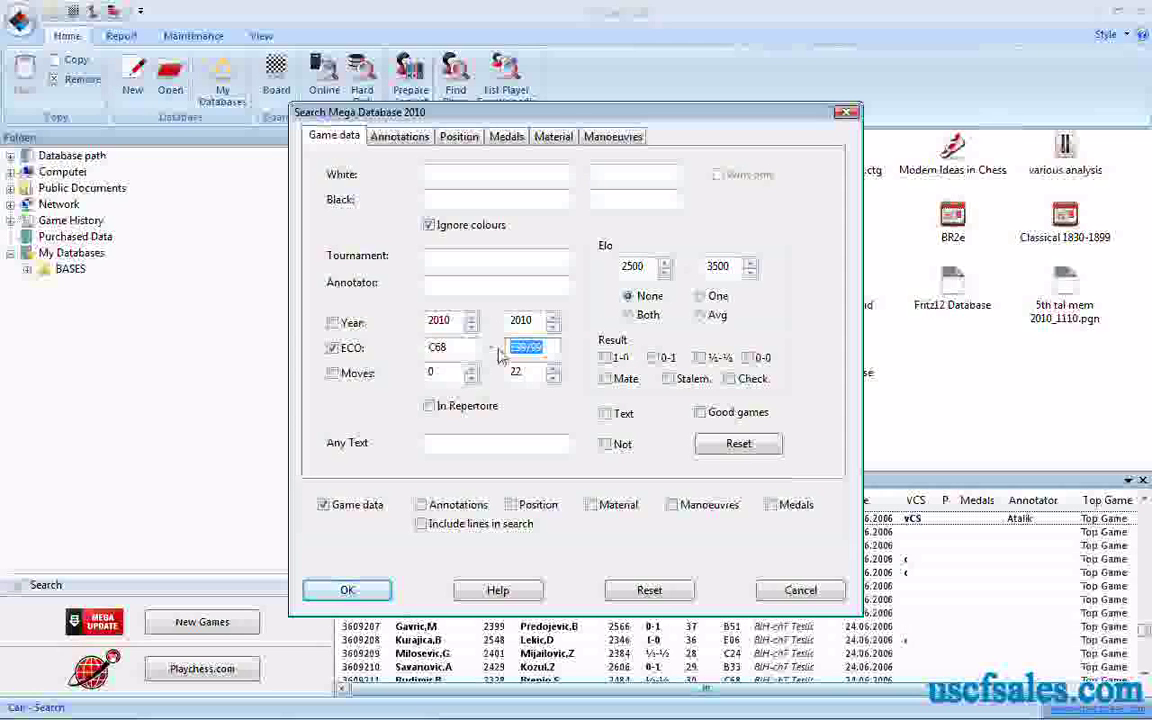
text(C69)
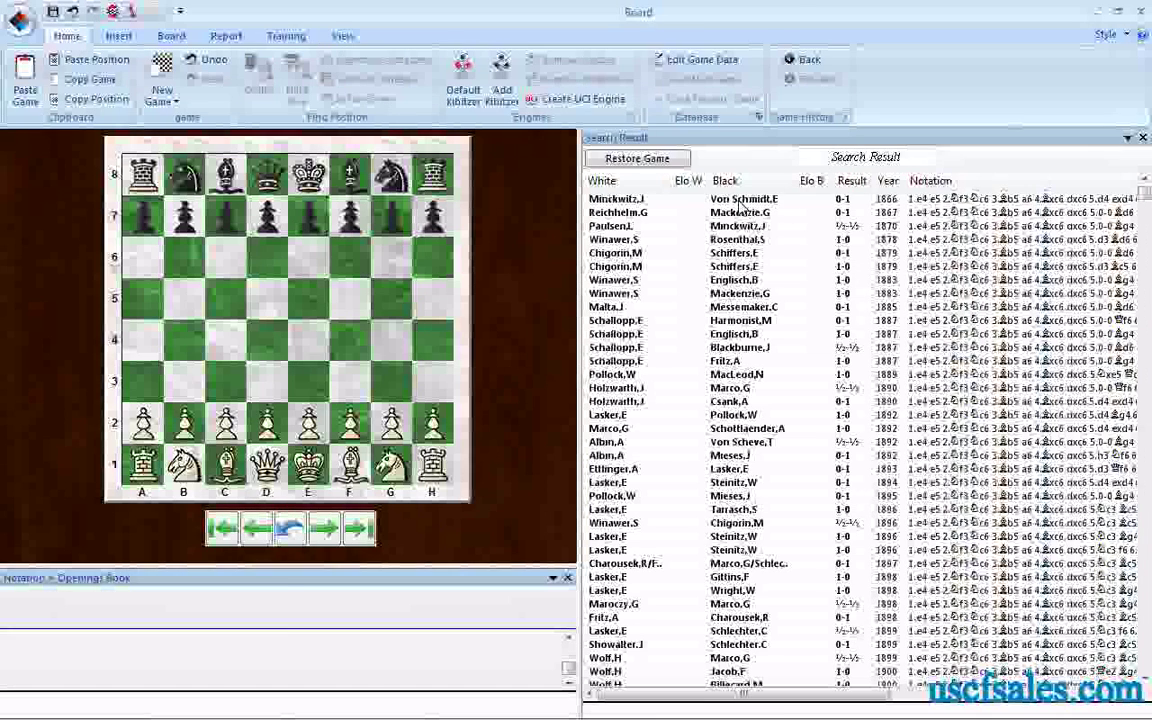
Load the first game in the search results and look through the list of Exchange Variation games
click(741, 200)
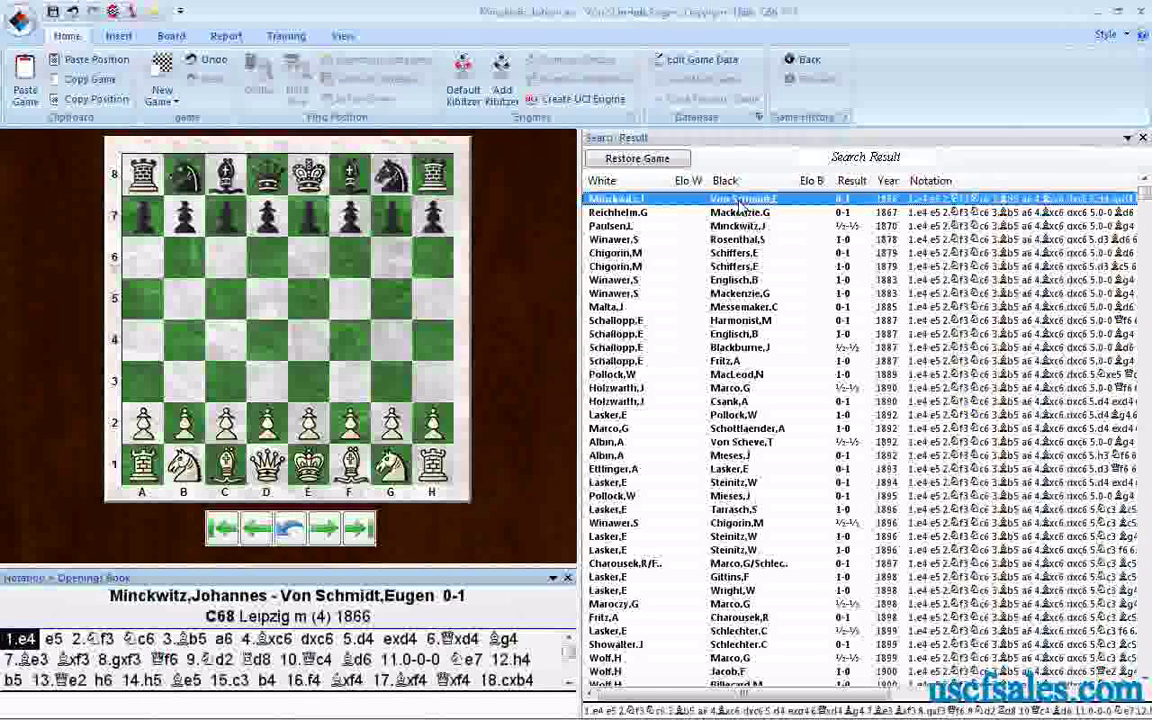
drag(1143, 193, 1145, 341)
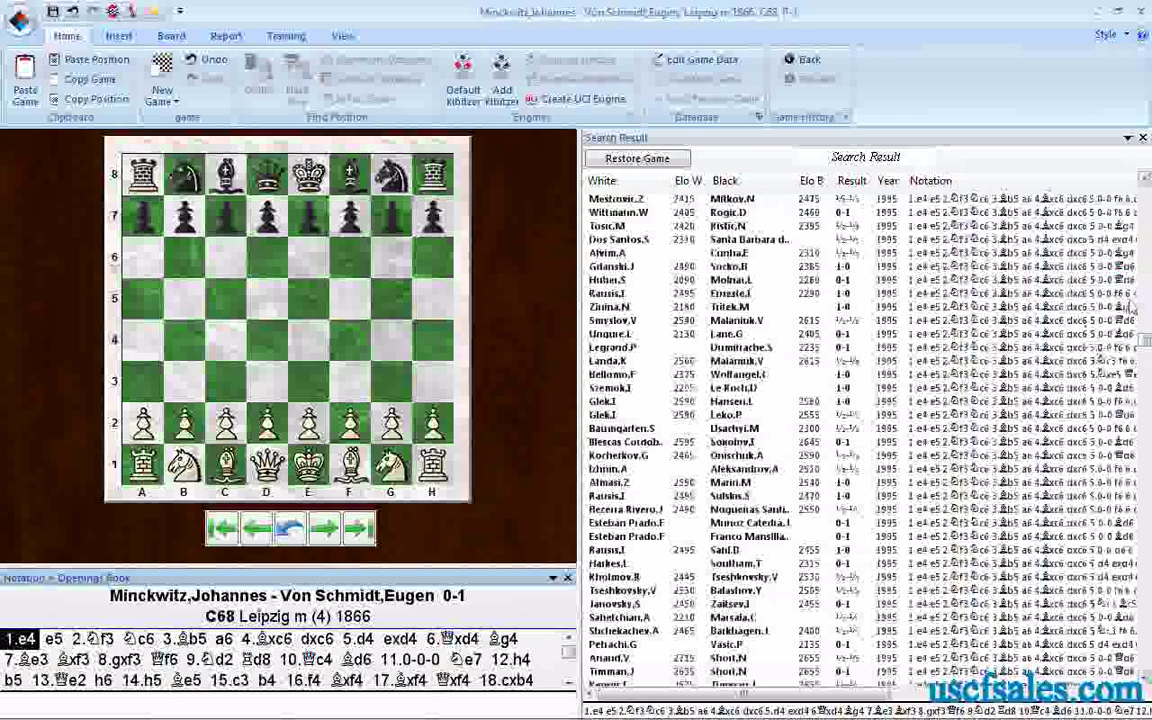
drag(1145, 341, 1145, 186)
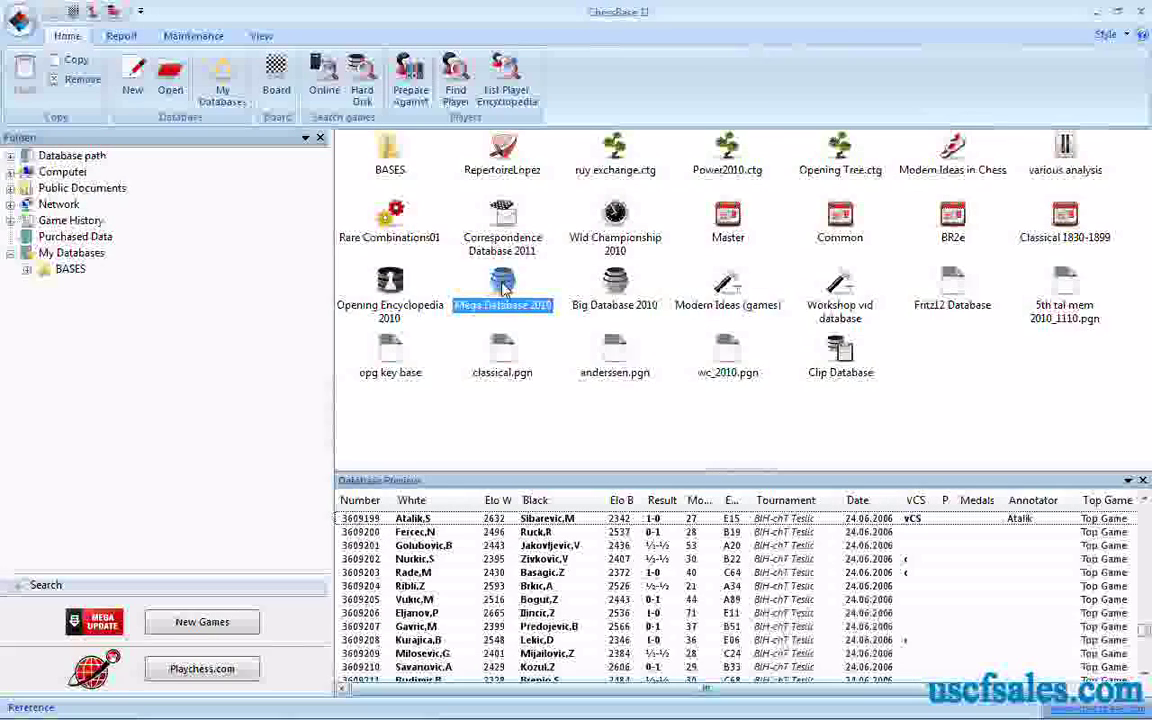
Open Mega Database 2010 and display its openings classification
double_click(503, 287)
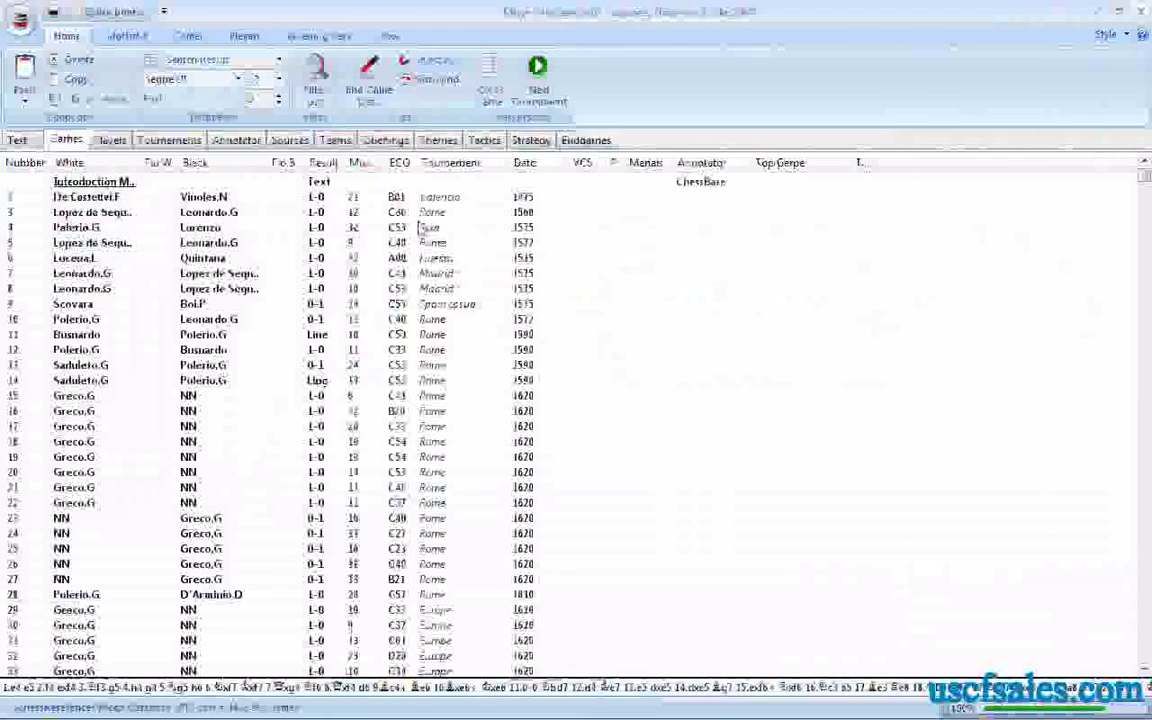
click(385, 141)
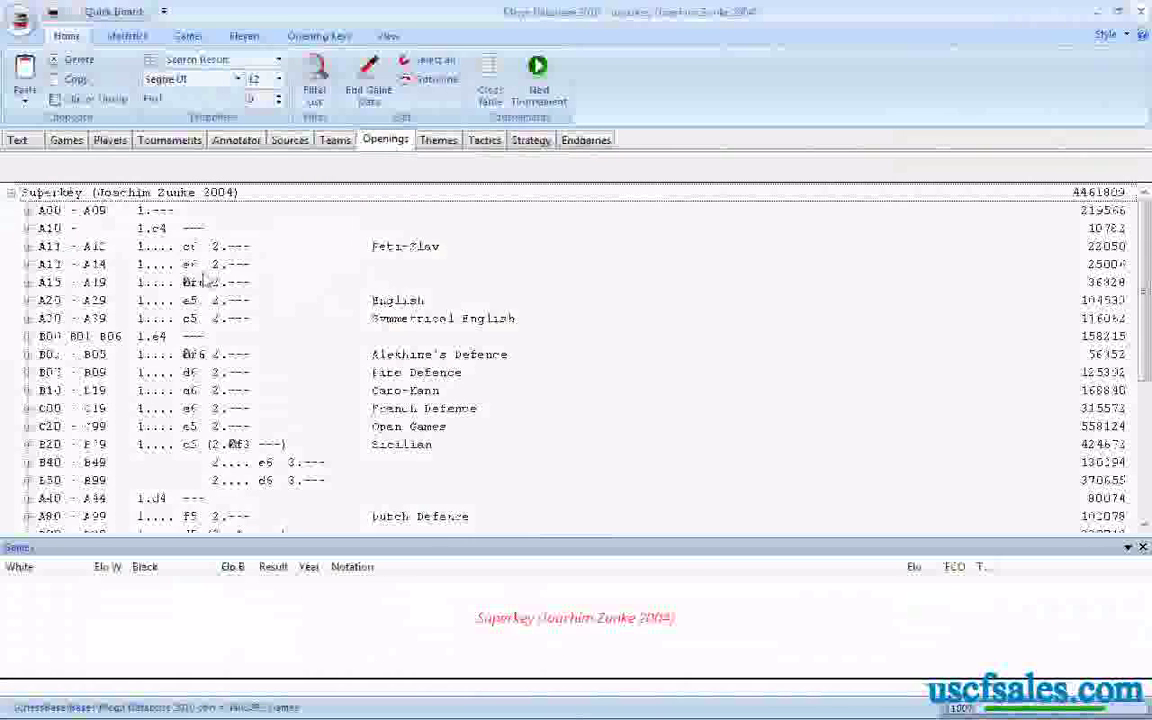